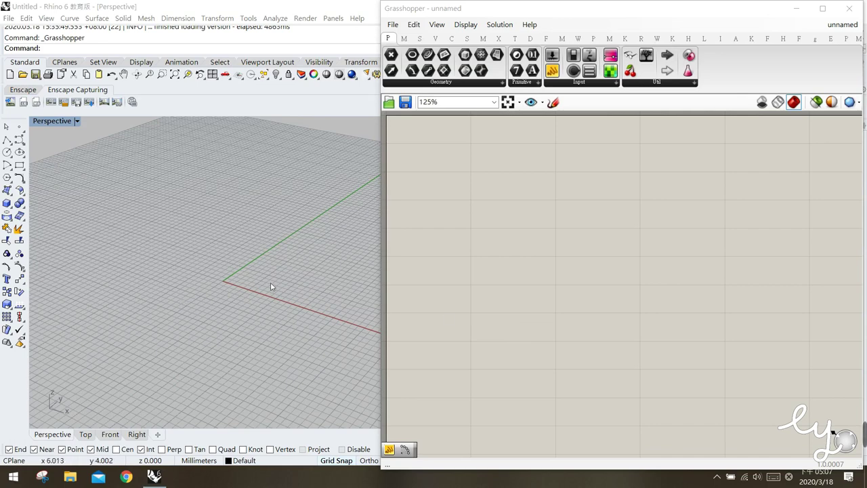
Step: Draw an open S-shaped interpolated curve through six points on the construction plane, crossing the red axis near the origin
click(20, 142)
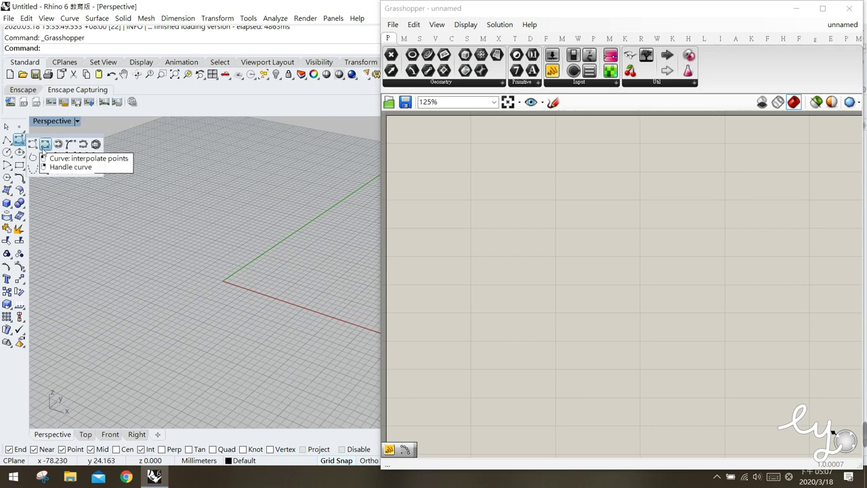
click(44, 144)
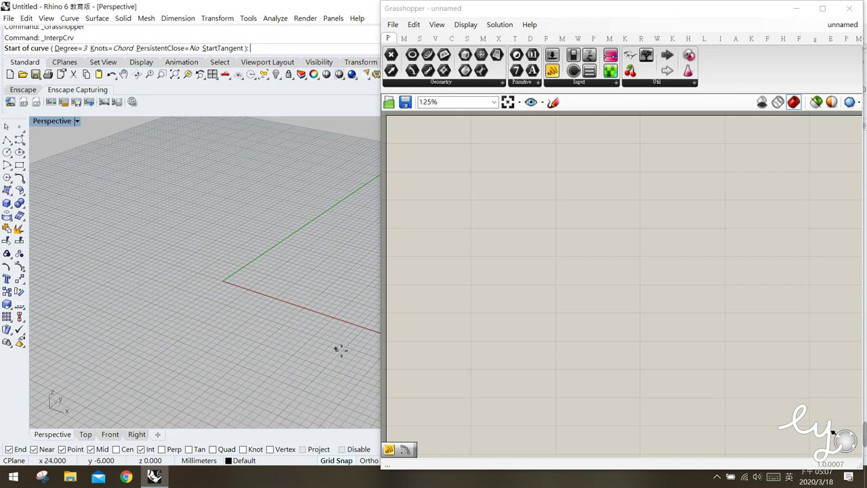
click(104, 241)
click(147, 237)
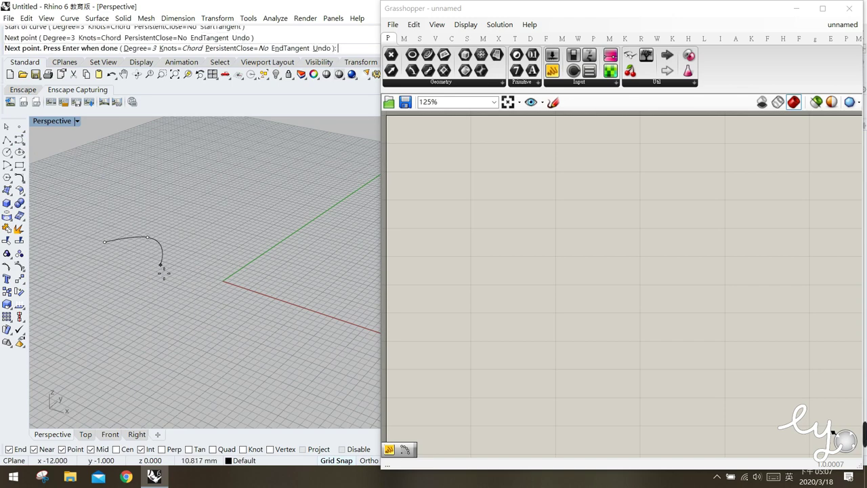
click(160, 277)
click(196, 303)
click(262, 284)
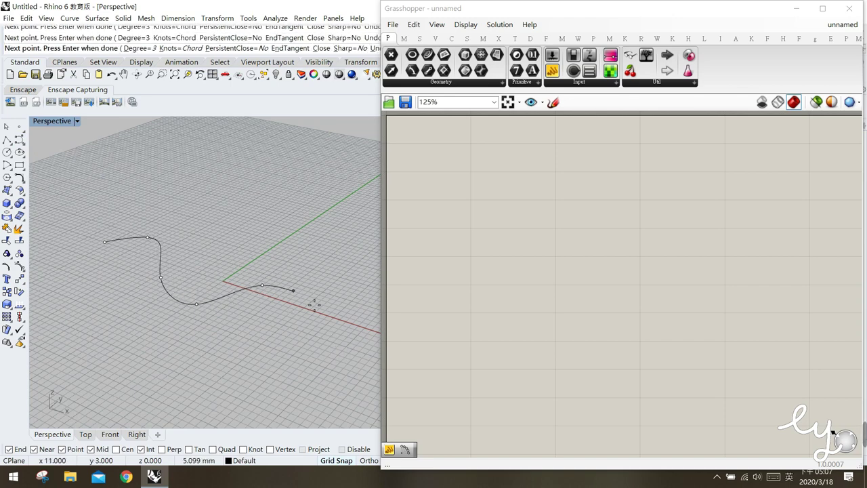
click(339, 344)
key(Return)
Step: Raise the S-shaped curve vertically to about 21 mm above the construction plane
right_drag(200, 294, 248, 324)
click(234, 300)
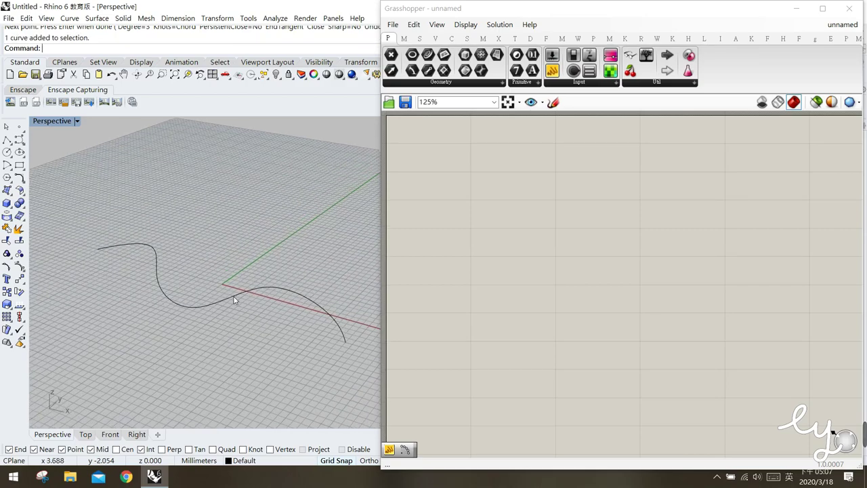
right_drag(189, 242, 240, 296)
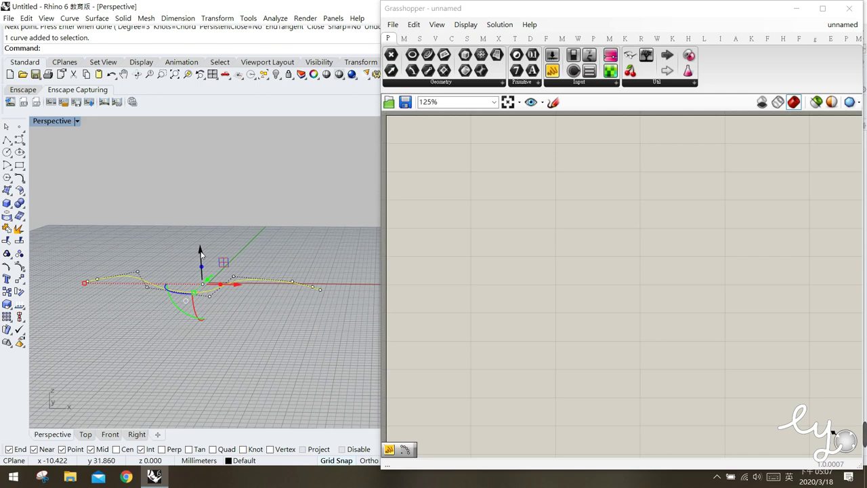
drag(201, 252, 192, 151)
key(Escape)
key(Escape)
right_drag(193, 151, 185, 210)
click(175, 202)
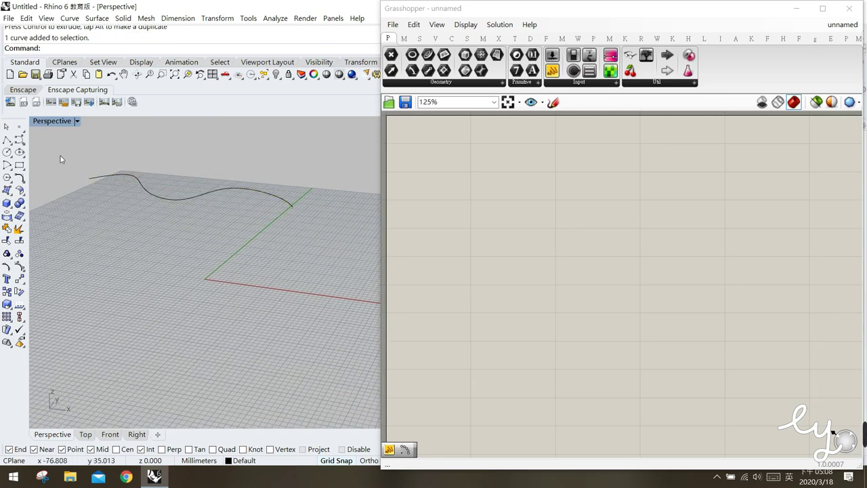
Step: Draw a second wavy interpolated curve on the construction plane, below the raised curve and running roughly in the same direction
click(22, 145)
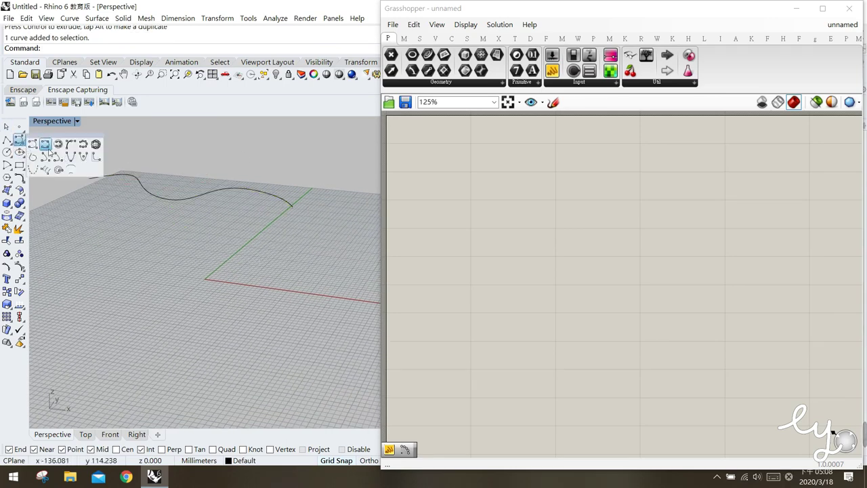
click(45, 144)
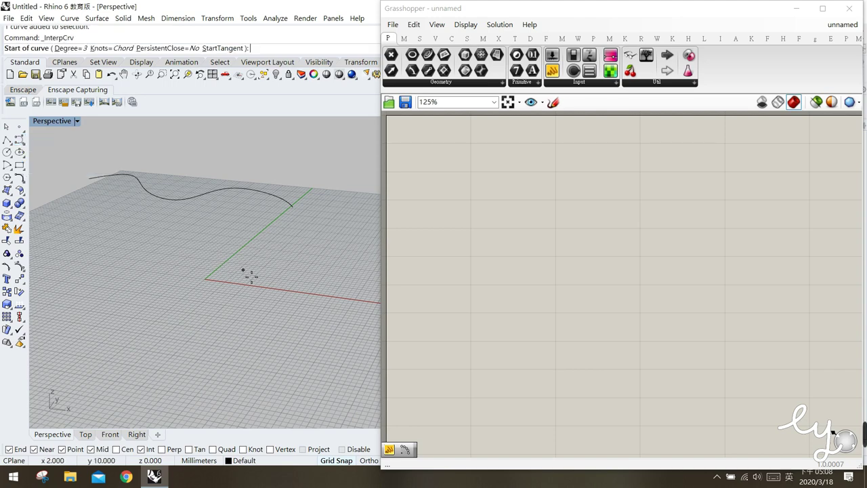
right_drag(252, 255, 240, 266)
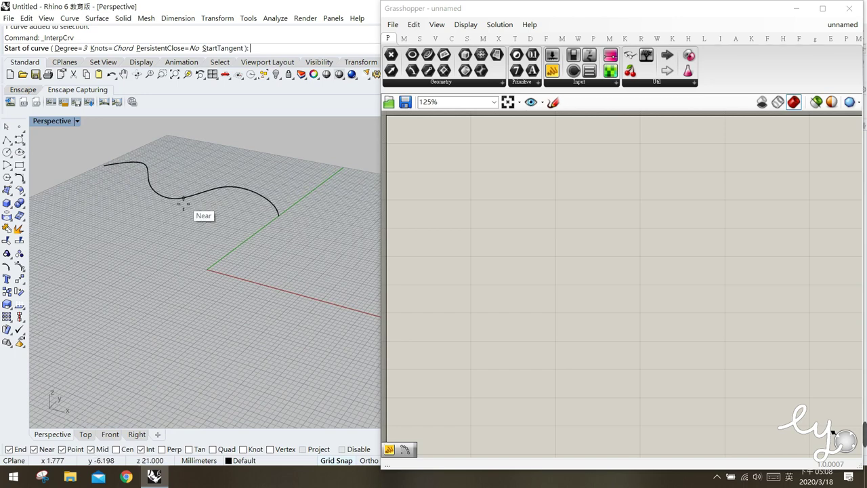
click(84, 244)
click(103, 268)
click(158, 267)
click(193, 273)
click(219, 309)
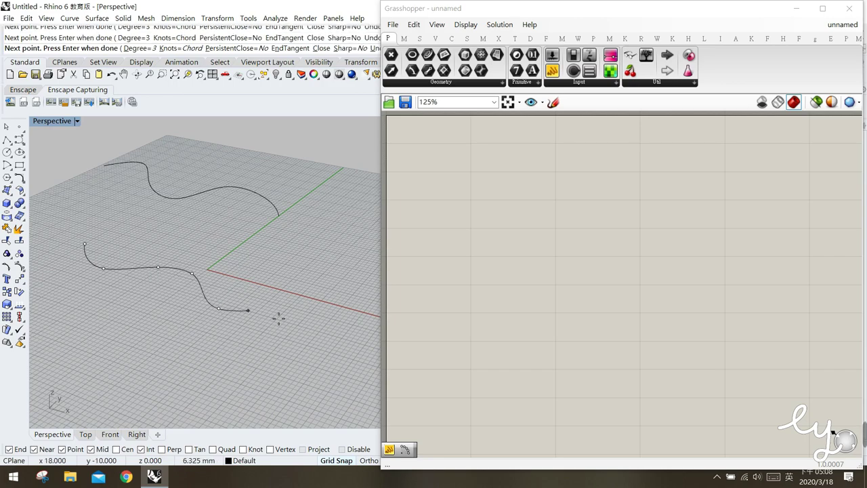
key(Return)
Step: Reshape the lower curve vertically by lowering the control point near its left end and raising the one near the origin
right_drag(302, 284, 203, 303)
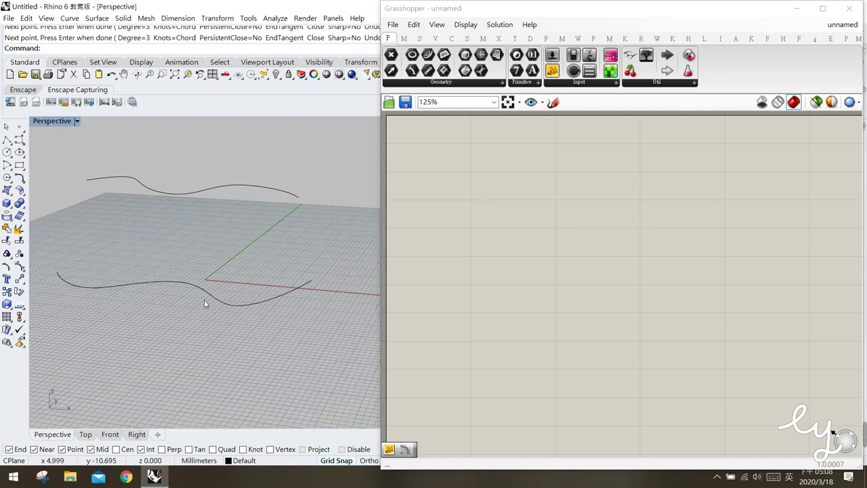
click(209, 299)
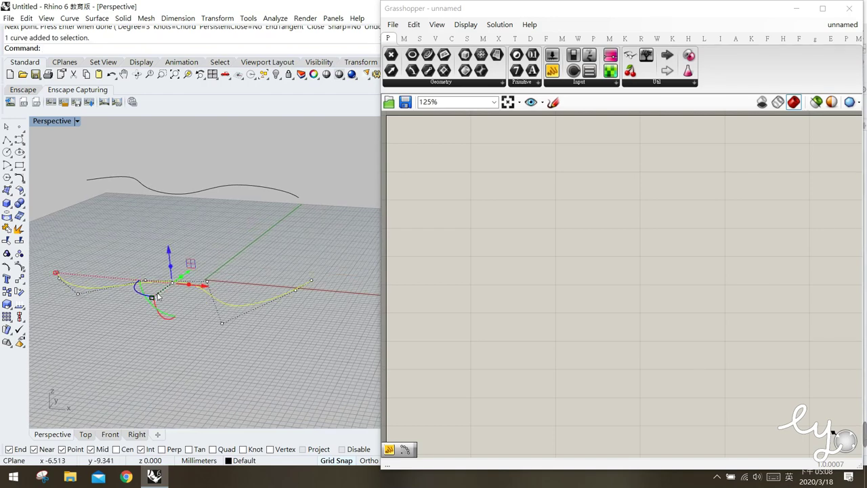
click(79, 294)
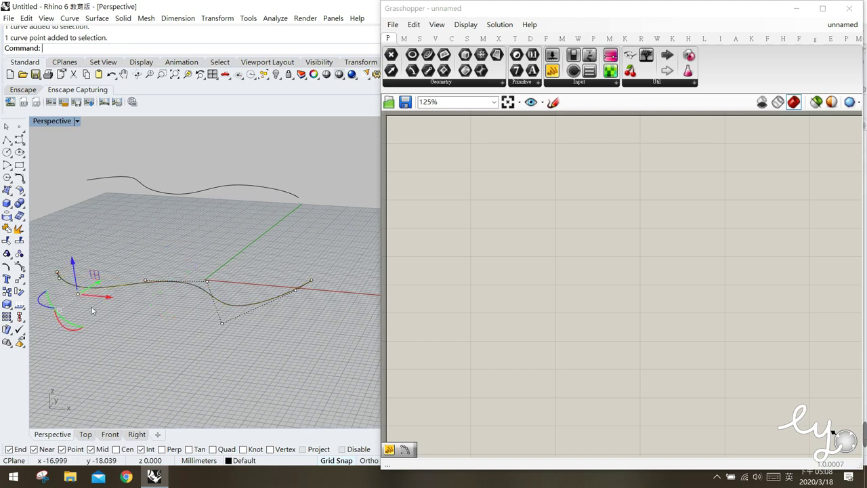
drag(73, 264, 77, 318)
mouse_move(226, 349)
right_down()
mouse_move(266, 309)
mouse_move(215, 319)
mouse_move(208, 330)
mouse_move(221, 348)
right_up()
click(217, 301)
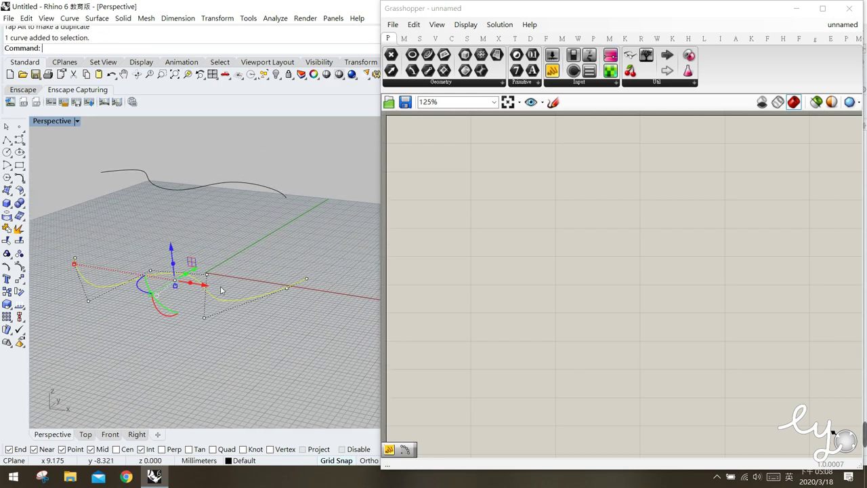
click(207, 275)
drag(203, 252, 203, 230)
key(Escape)
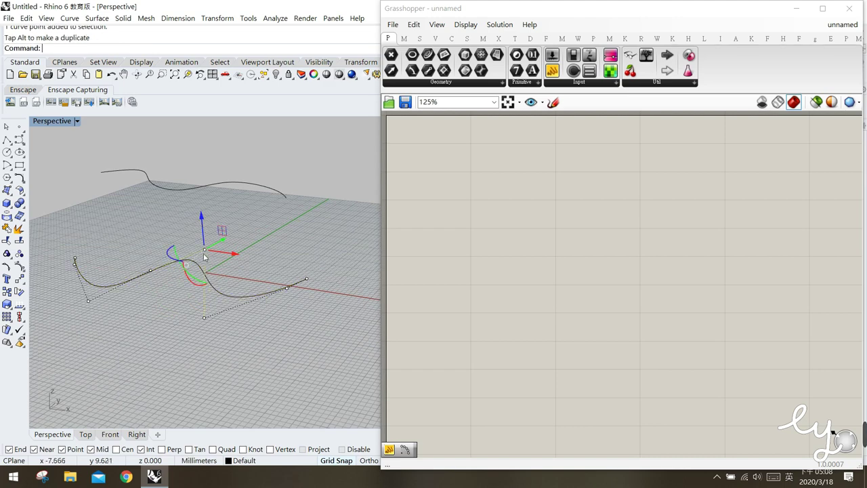
Step: Reshape the upper curve vertically by lowering a control point near its left end and raising one on its right-hand bend
click(167, 187)
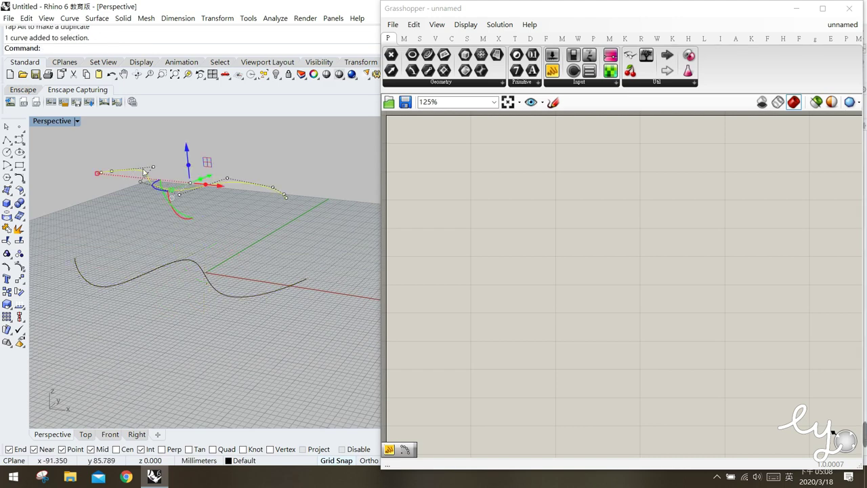
click(153, 167)
drag(149, 142, 152, 156)
key(Escape)
click(227, 181)
drag(226, 144, 226, 132)
key(Escape)
right_drag(300, 282, 254, 270)
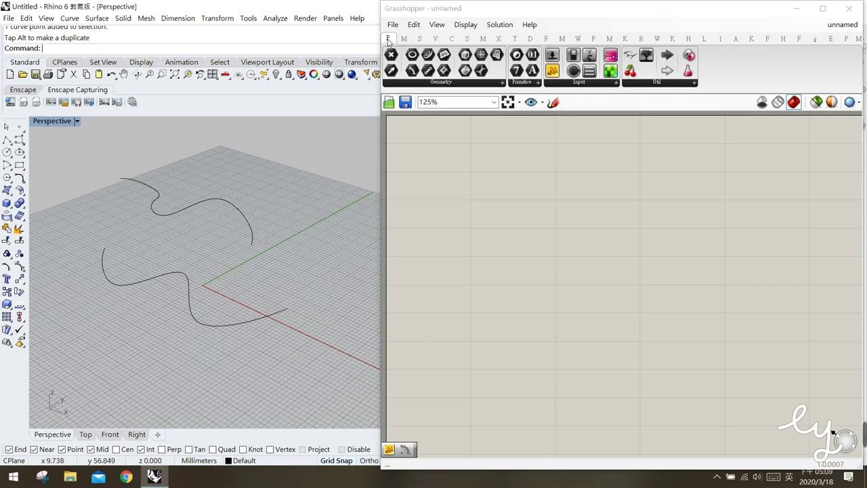
Step: Place two Curve parameters on the Grasshopper canvas, one below the other
mouse_move(388, 42)
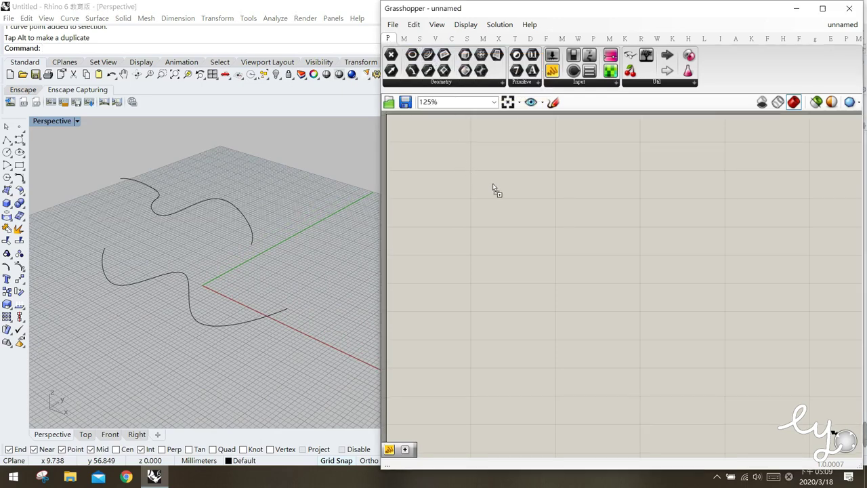
drag(508, 204, 512, 201)
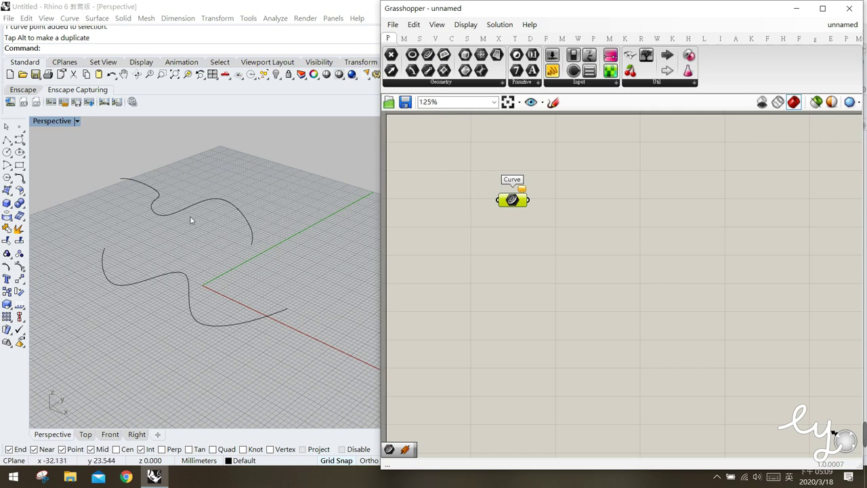
drag(514, 188, 510, 191)
drag(428, 54, 506, 231)
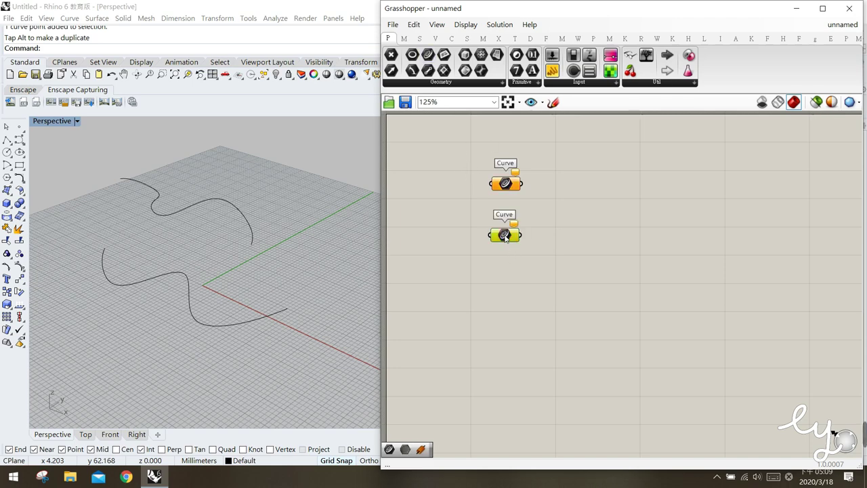
click(508, 279)
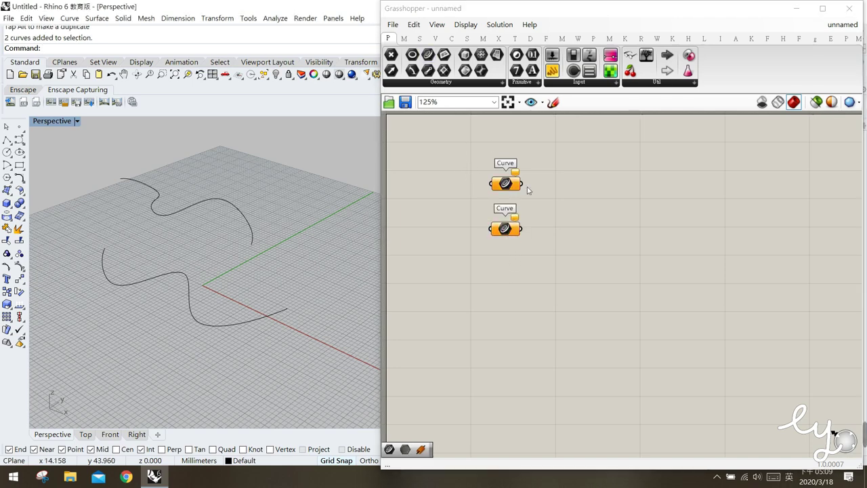
click(186, 283)
drag(509, 234, 510, 241)
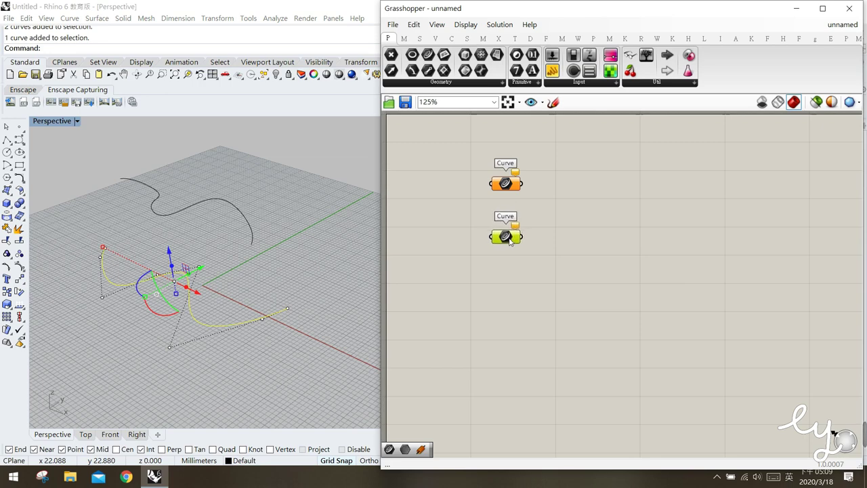
click(181, 147)
click(196, 202)
click(501, 183)
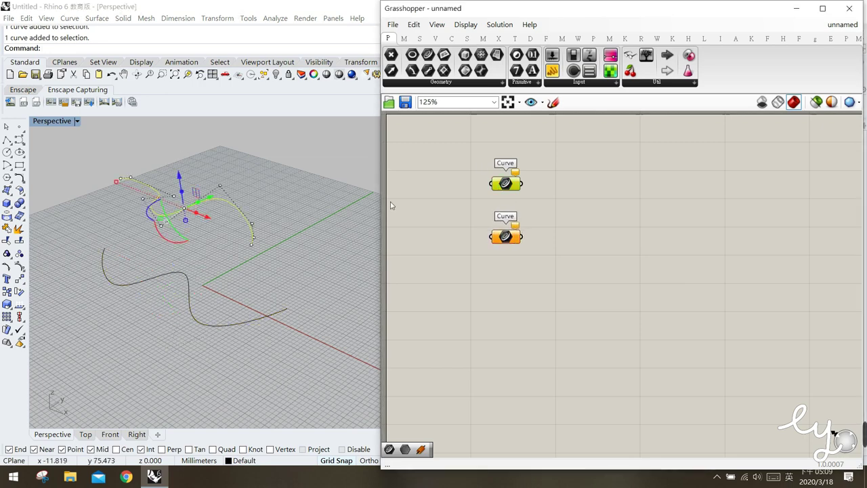
click(543, 235)
click(332, 230)
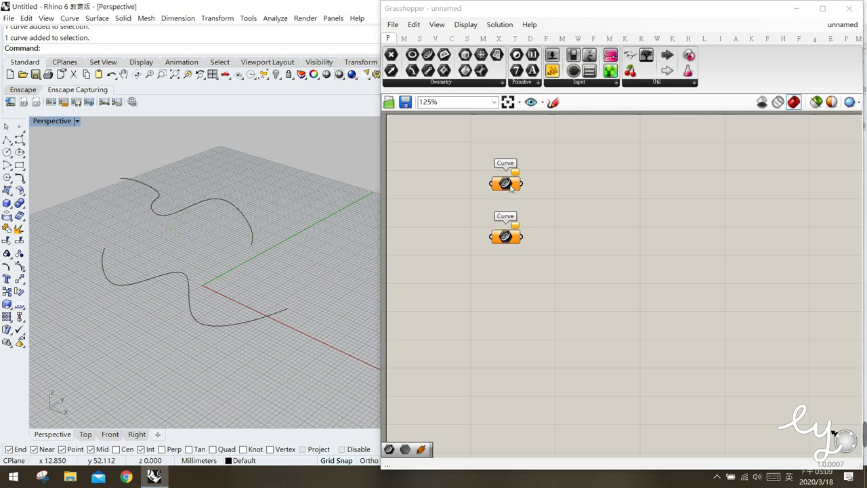
Step: Reference the upper Rhino curve as the single curve of the first Curve parameter
right_click(510, 188)
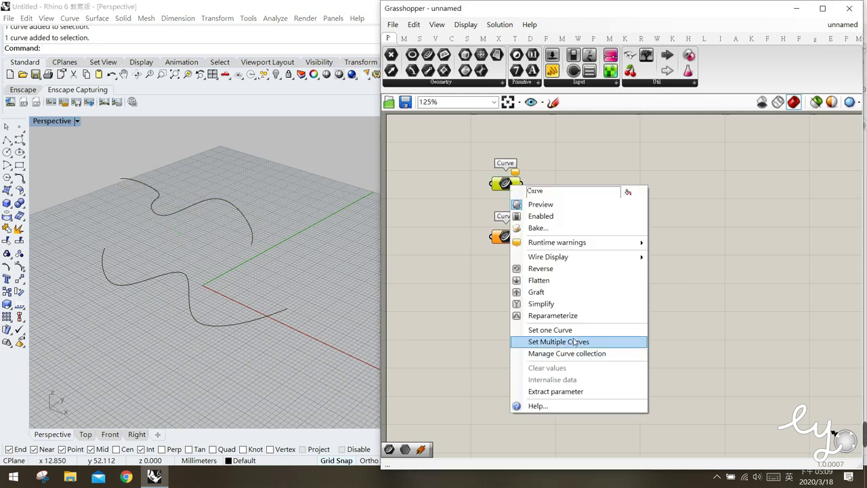
click(571, 330)
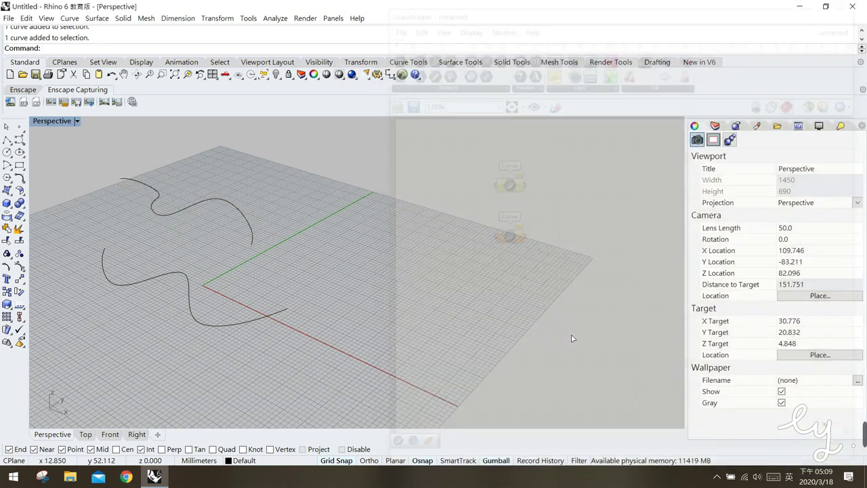
click(228, 206)
Step: Reference the lower Rhino curve as the single curve of the second Curve parameter, and check which curve each parameter highlights
click(514, 241)
right_click(512, 238)
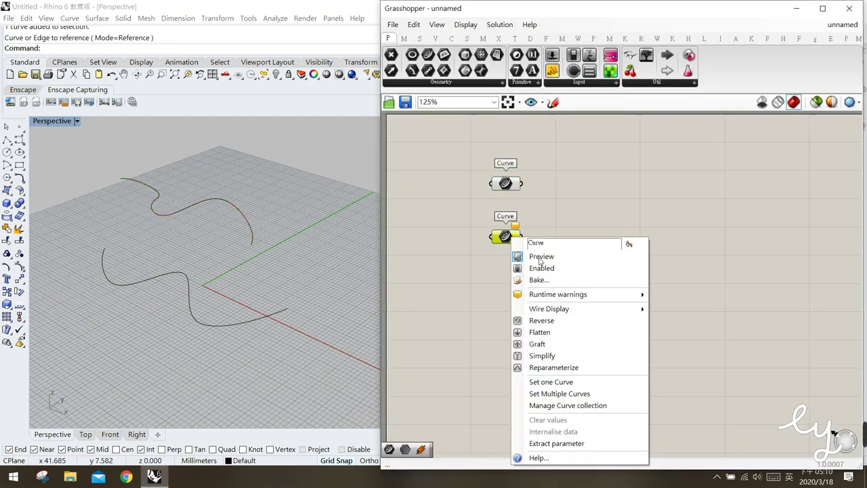
click(551, 381)
click(223, 324)
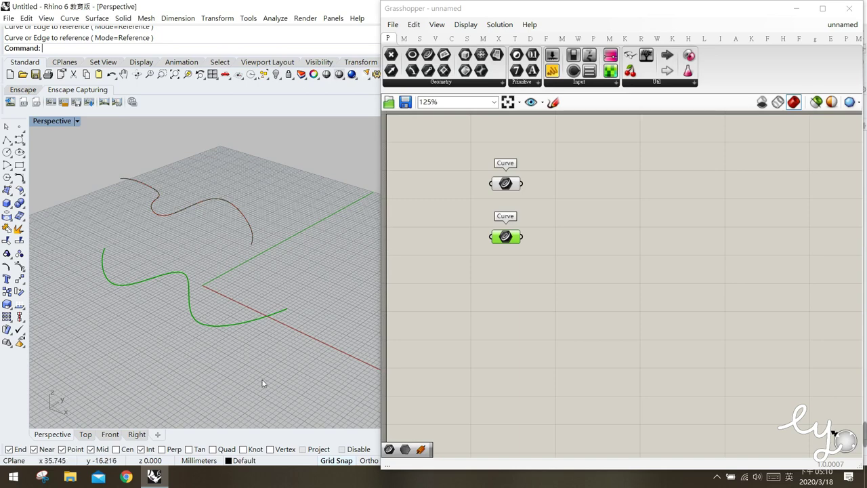
click(513, 210)
click(510, 187)
click(502, 238)
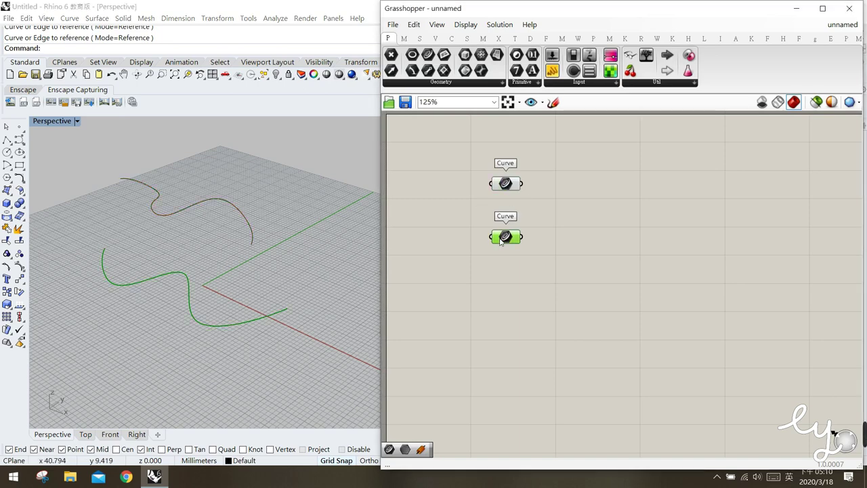
click(505, 183)
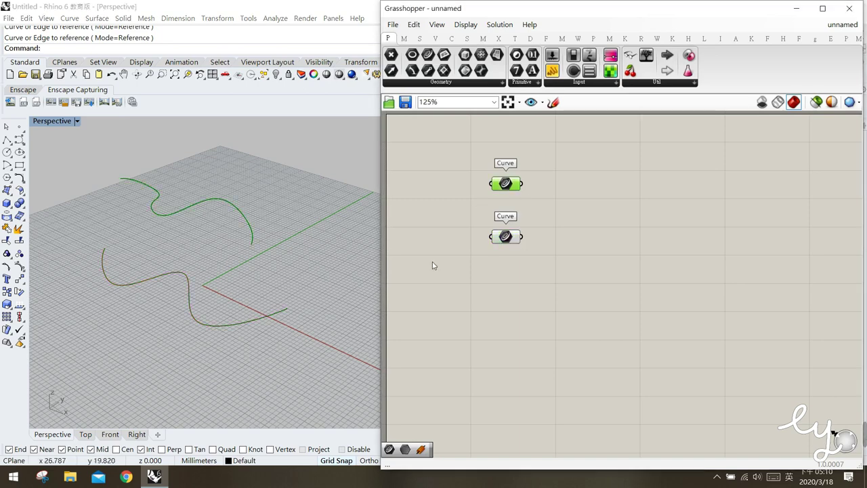
click(520, 295)
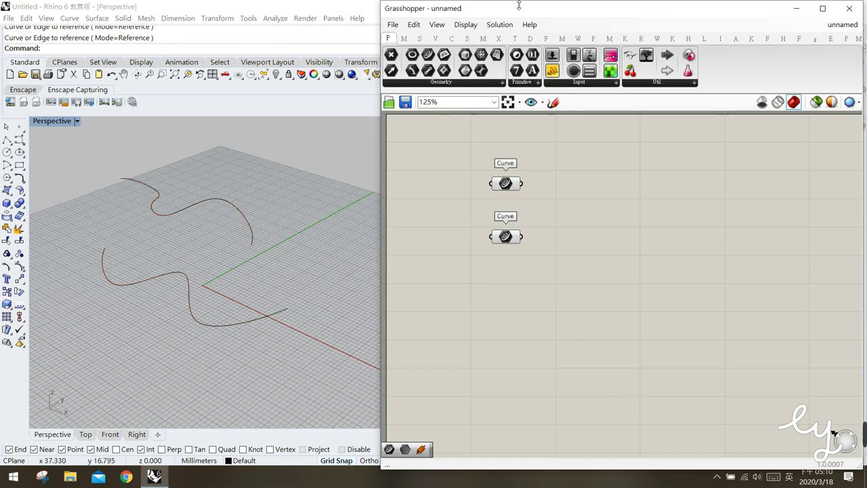
Step: Place a Divide Curve component on the canvas beside the first Curve parameter, leaving space between them
click(451, 38)
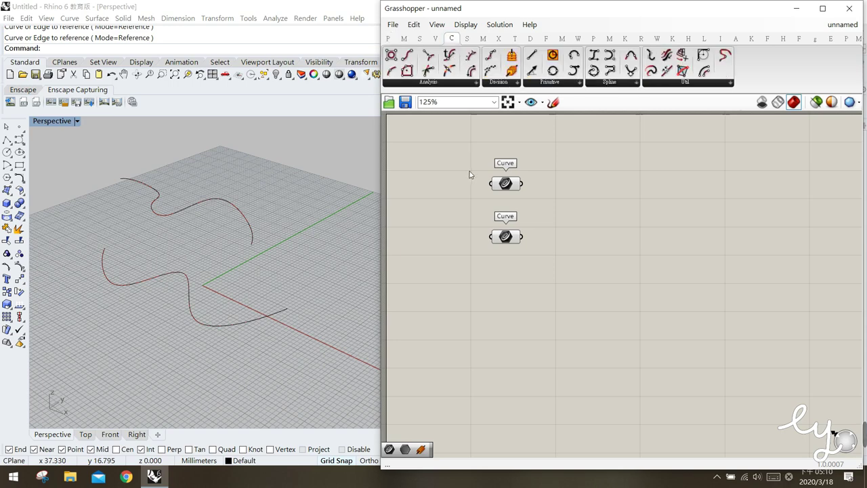
drag(491, 55, 603, 192)
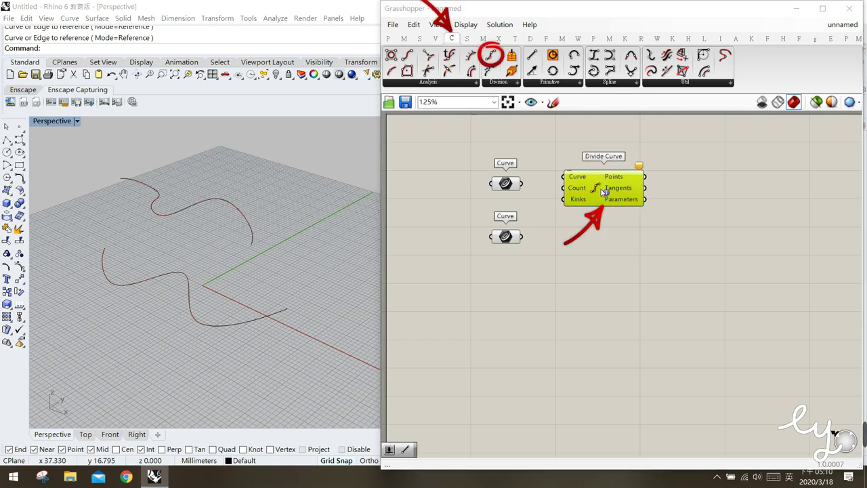
drag(603, 193, 621, 198)
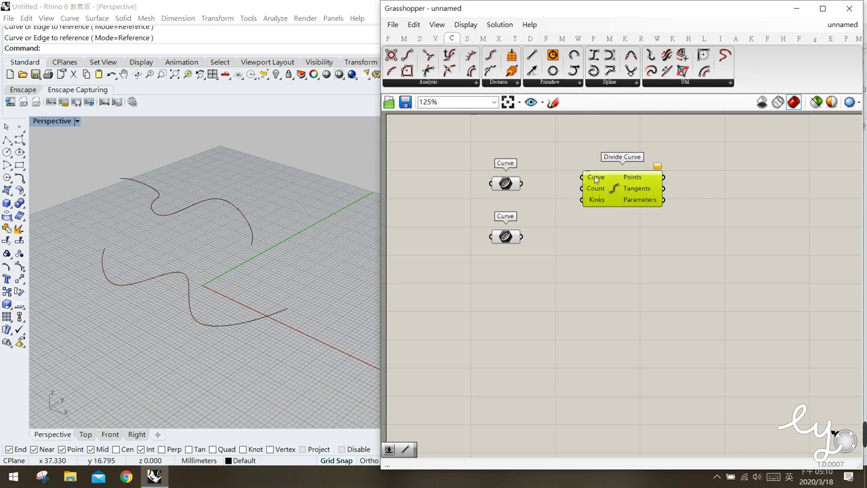
Step: Connect the upper Curve parameter to the Curve input of the Divide Curve component
mouse_move(596, 179)
click(555, 207)
click(512, 185)
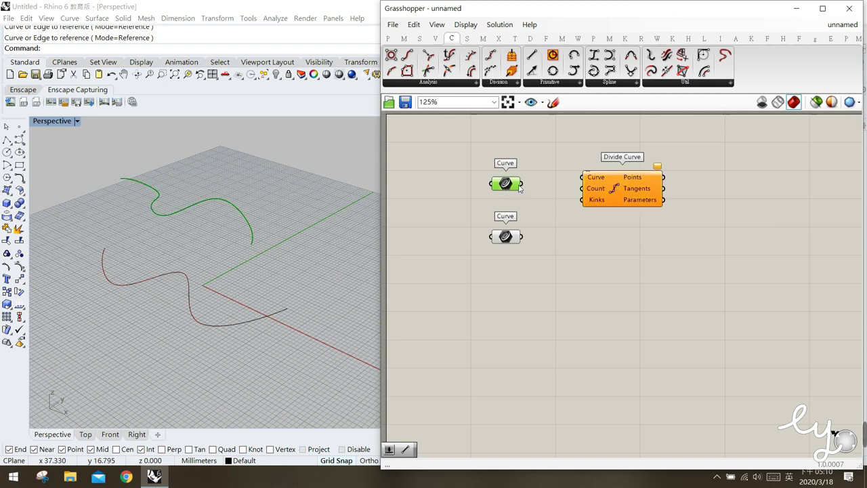
drag(526, 185, 583, 177)
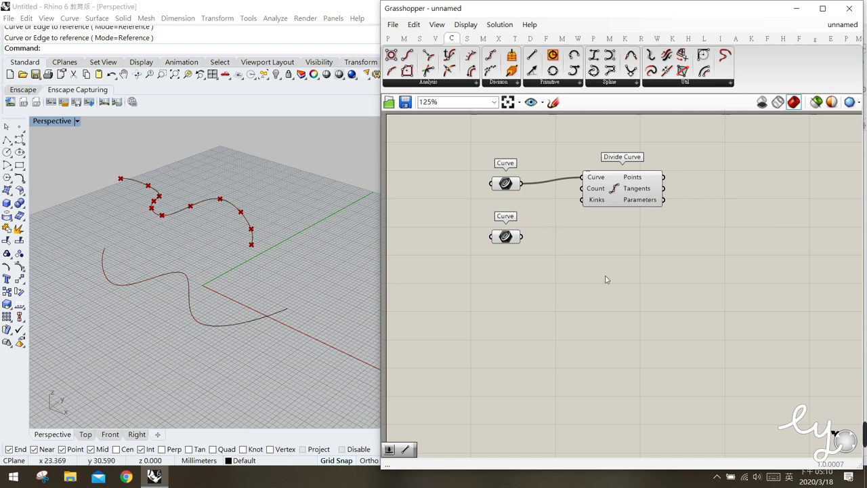
Step: Add a number slider set to 20 between the Curve parameters and connect it to the Divide Curve's Count input
mouse_move(597, 193)
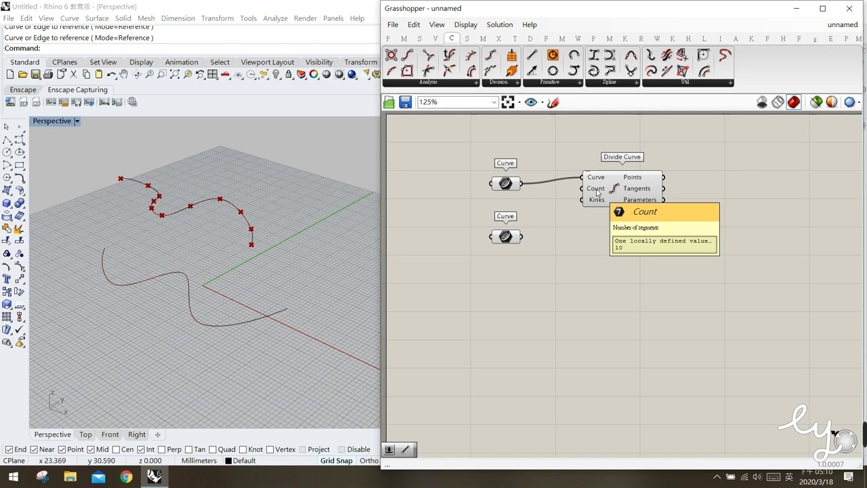
double_click(542, 209)
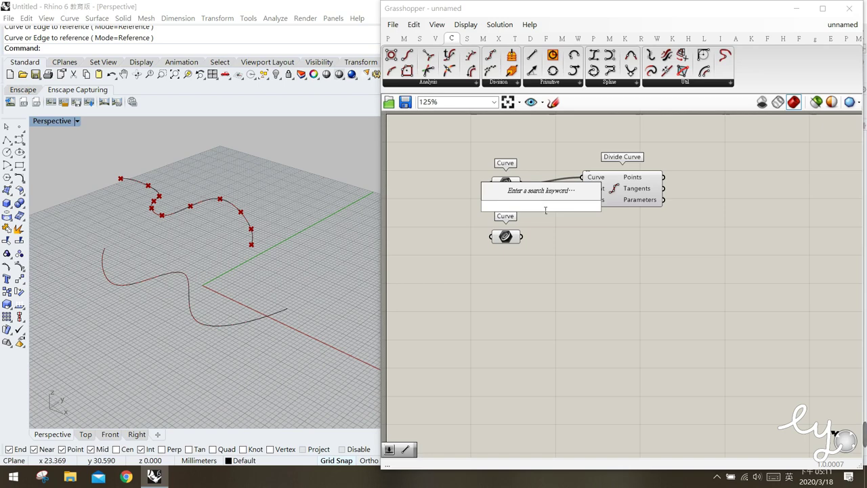
text(20)
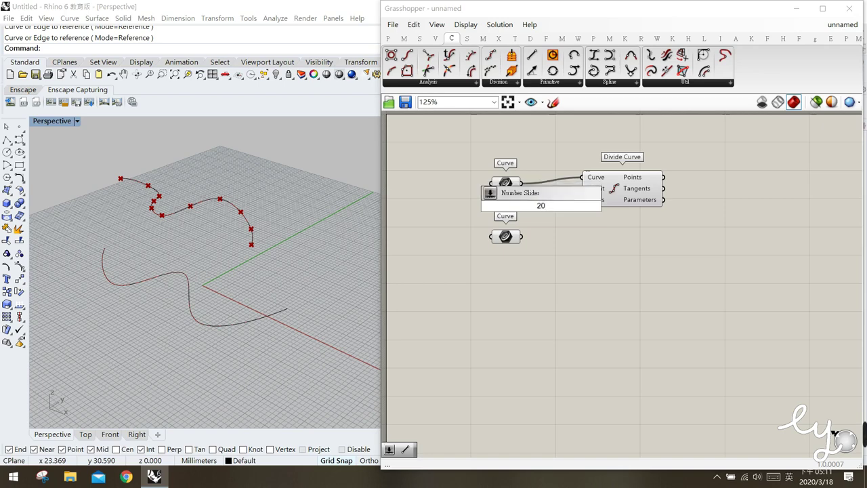
key(Return)
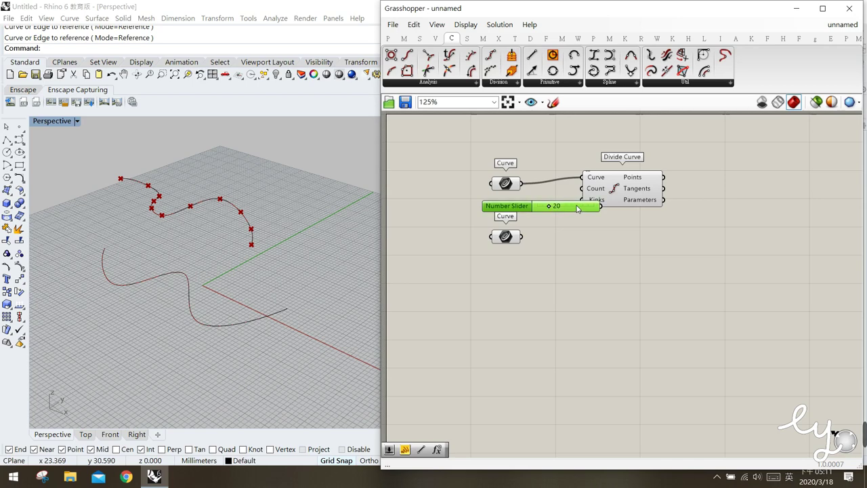
click(541, 217)
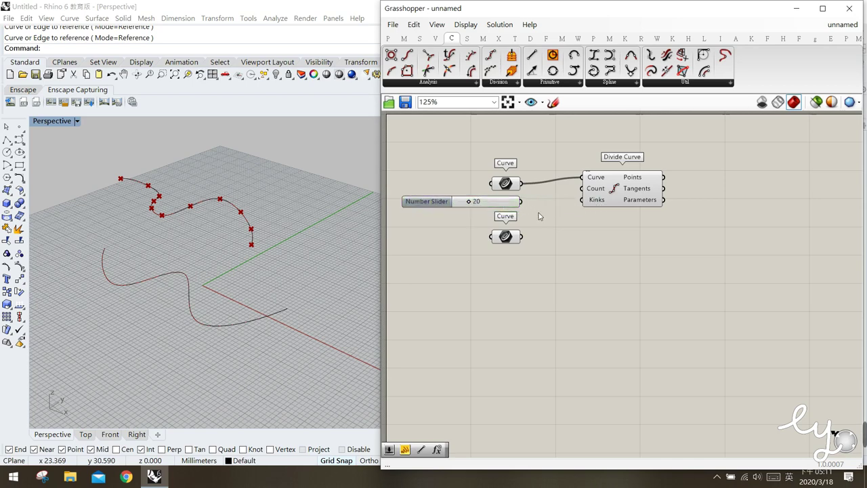
drag(520, 201, 616, 186)
click(604, 282)
right_drag(276, 252, 143, 318)
click(159, 287)
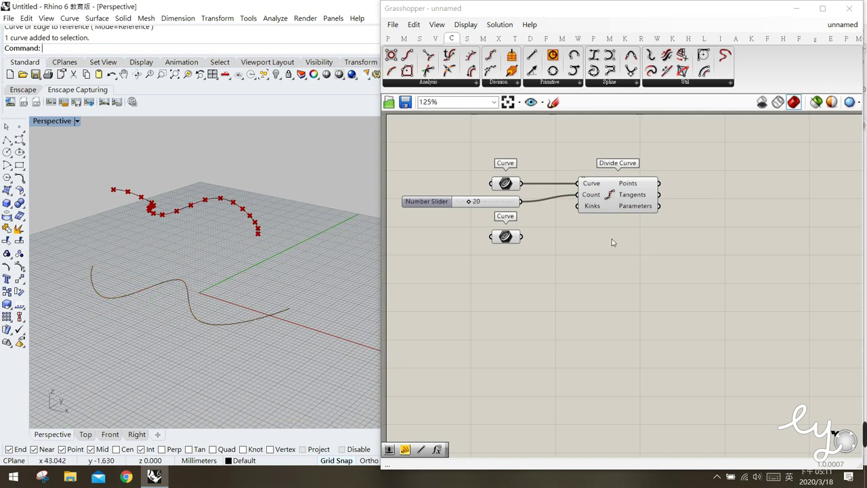
Step: Duplicate the wired Divide Curve below the original and replace the copy's Curve input with the lower Curve parameter
click(624, 198)
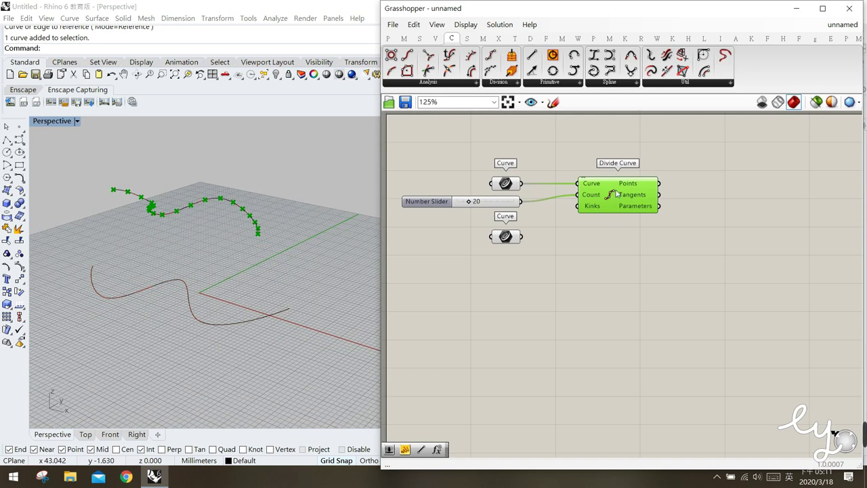
drag(612, 195, 619, 255)
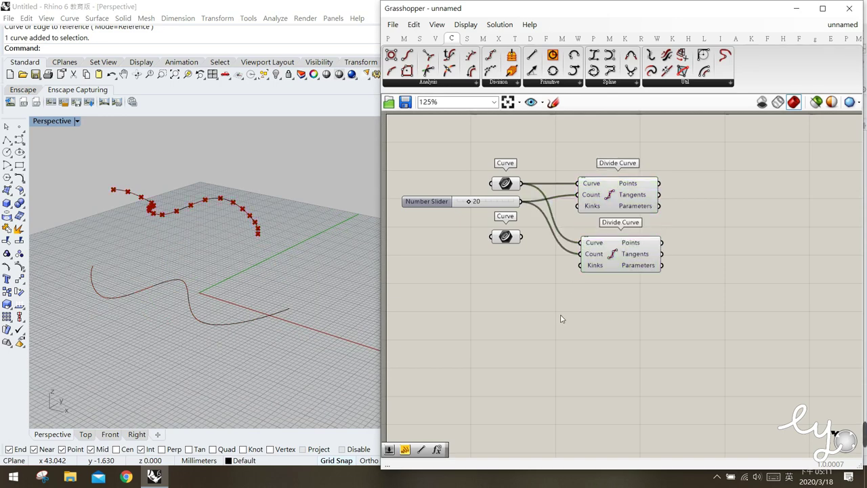
click(508, 237)
drag(521, 236, 581, 242)
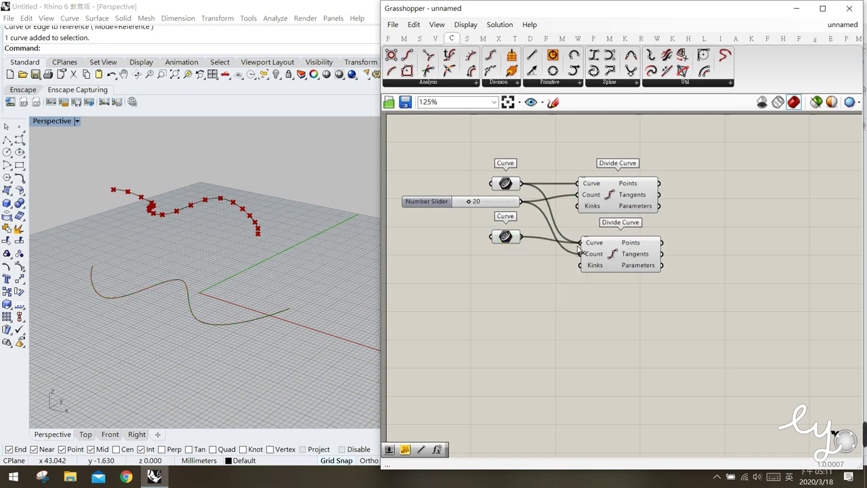
click(500, 207)
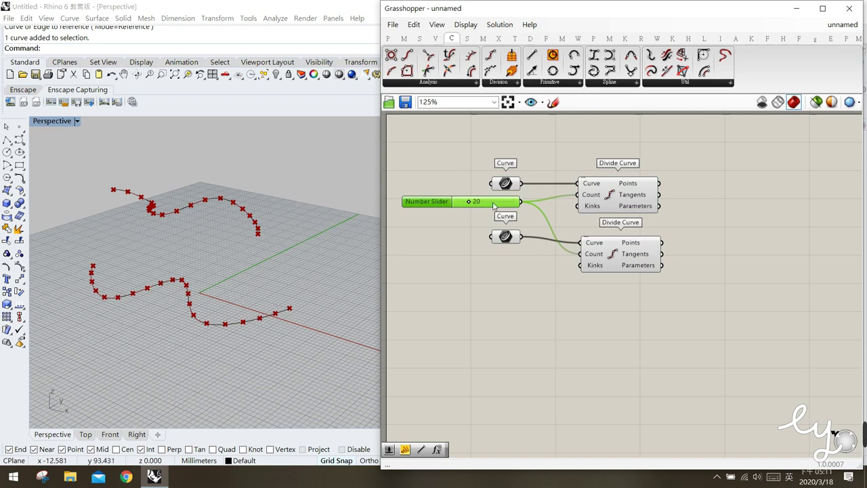
mouse_move(473, 206)
mouse_down()
mouse_move(487, 210)
mouse_move(471, 206)
mouse_up()
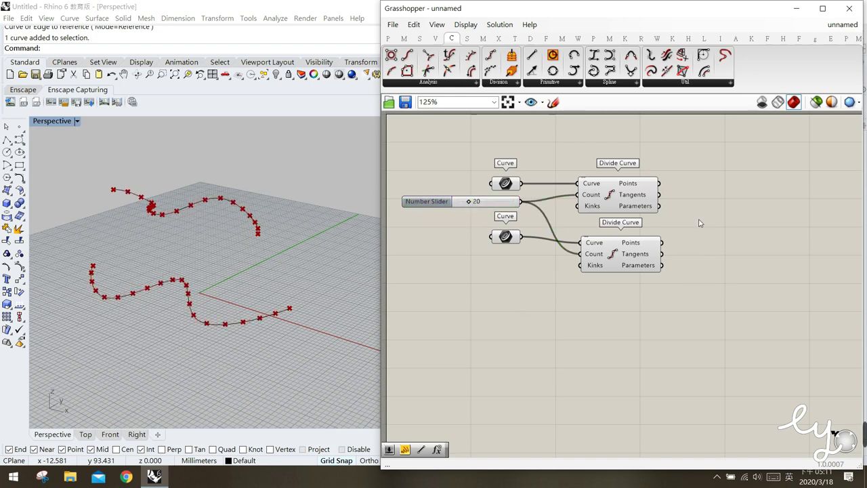
Step: Check the two Divide Curve components and align the lower one directly beneath the upper one
click(615, 196)
click(621, 252)
click(621, 201)
click(628, 242)
click(553, 290)
drag(630, 246, 628, 245)
click(610, 290)
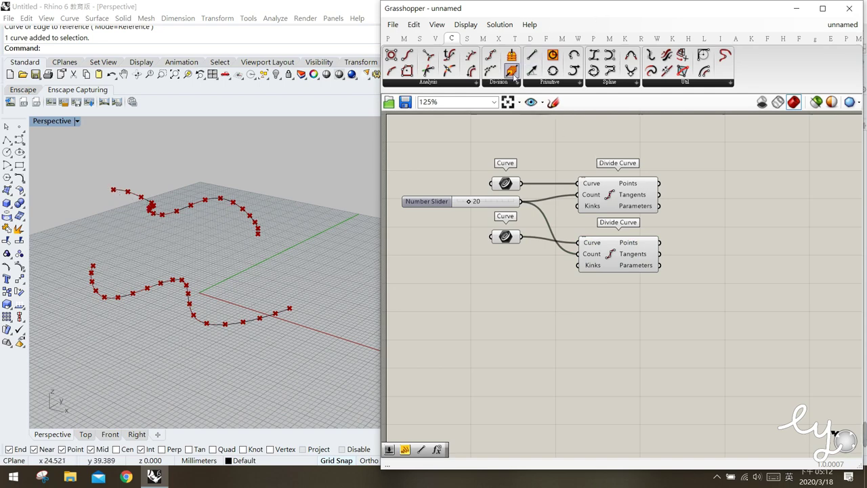
Step: Place a Point List display component on the canvas beside the upper Divide Curve
mouse_move(533, 42)
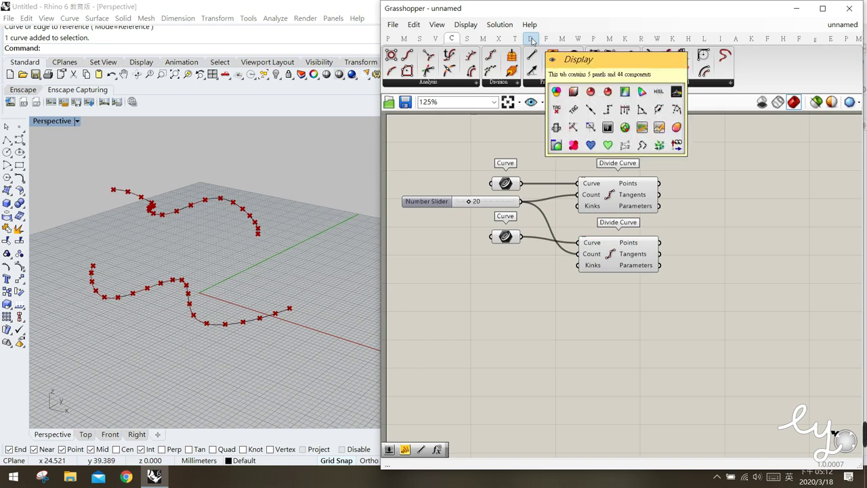
click(531, 40)
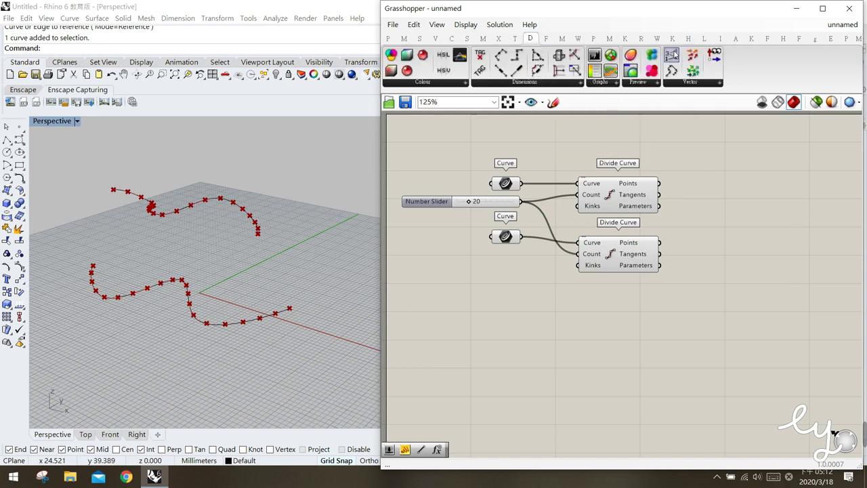
drag(672, 55, 729, 194)
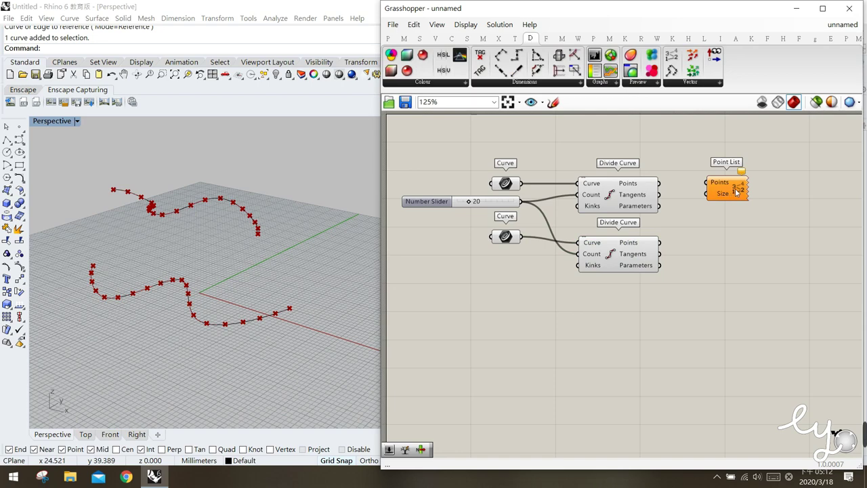
click(737, 193)
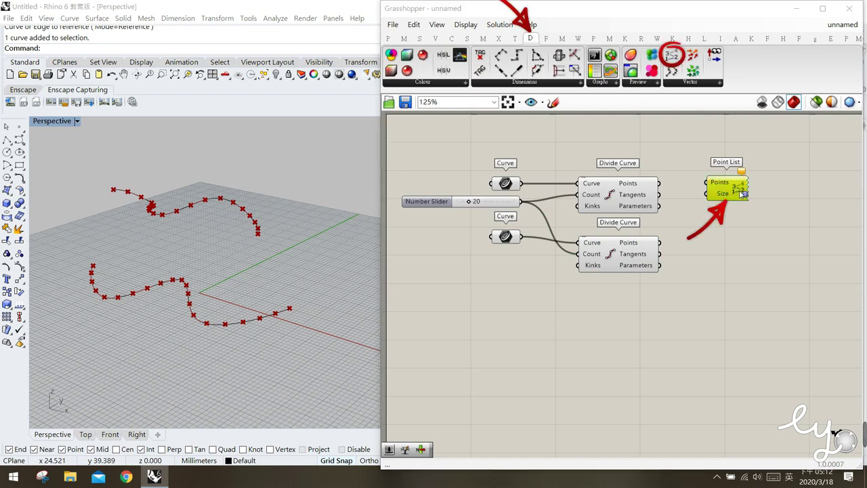
click(720, 245)
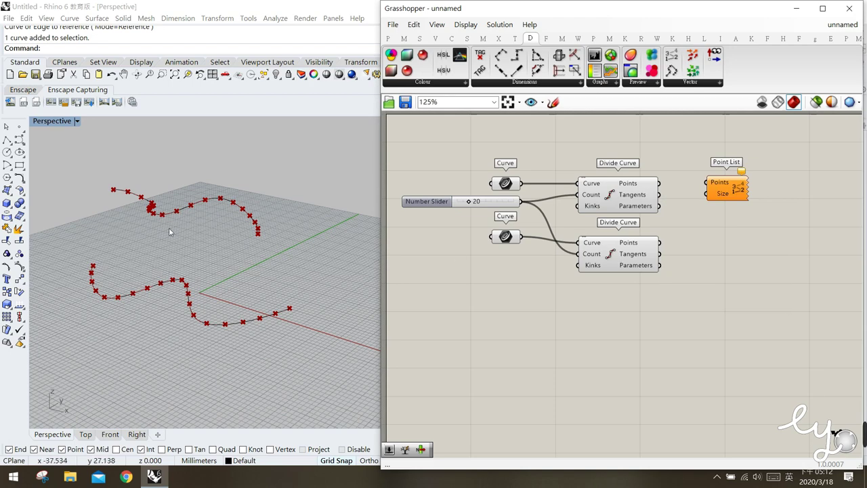
Step: Examine the end points of both divided curves and the Divide Curve components that produce them
drag(103, 175, 119, 205)
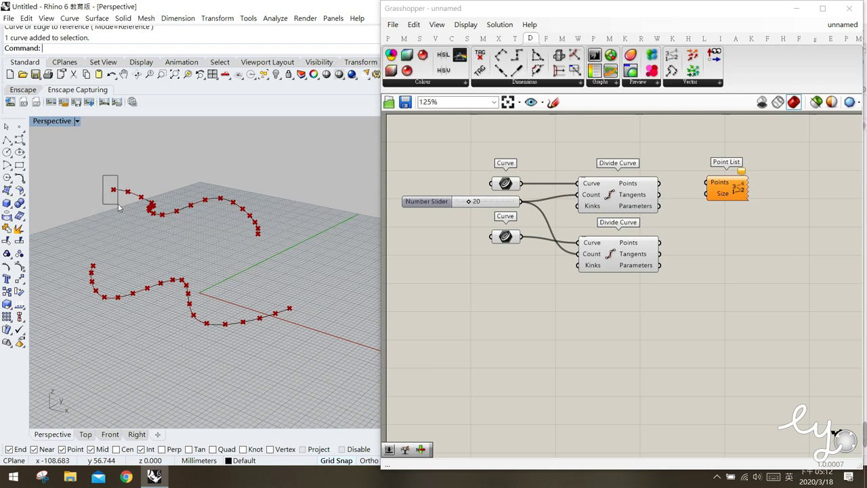
drag(288, 287, 309, 337)
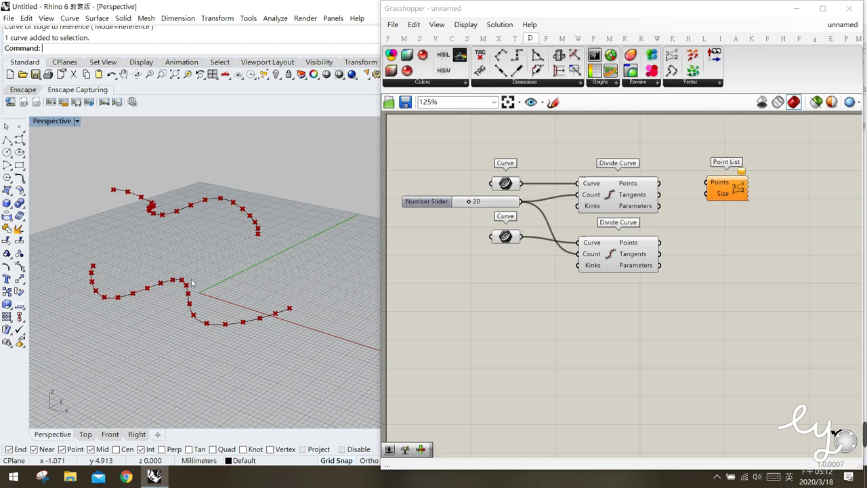
click(618, 191)
click(633, 260)
click(619, 198)
click(624, 252)
click(609, 302)
Step: Connect the Points output of the upper Divide Curve to the Point List's Points input
drag(666, 190, 740, 201)
click(704, 239)
click(720, 195)
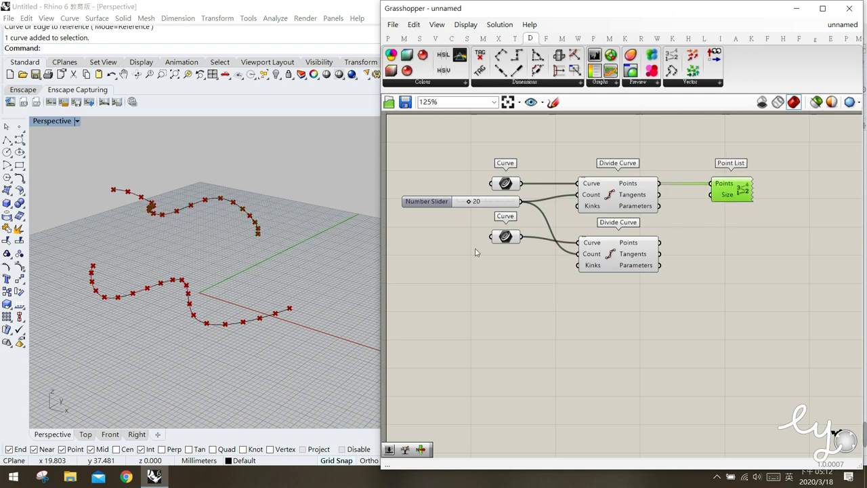
Step: Add a number slider set to 2 above the Divide Curve components and connect it to the Point List's Size input
double_click(668, 128)
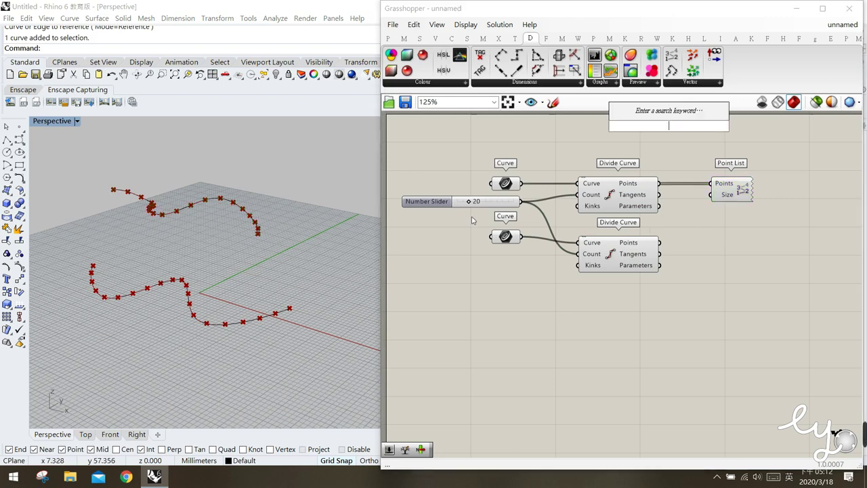
text(2)
key(Return)
drag(697, 129, 711, 194)
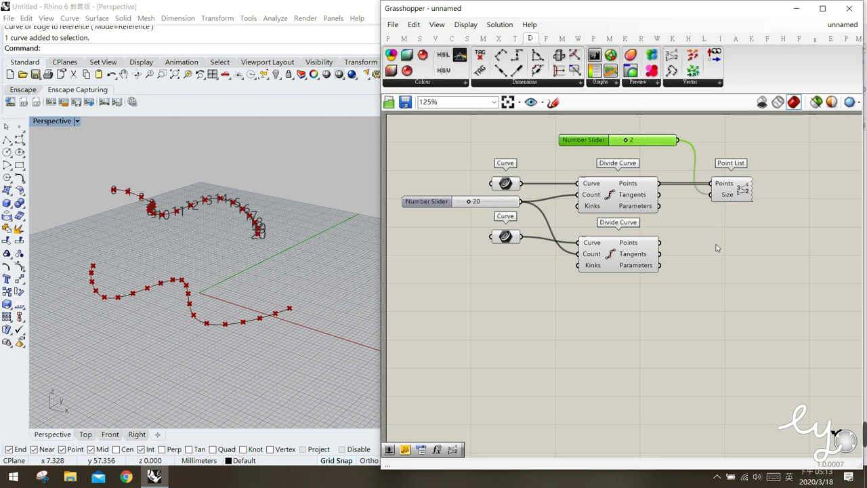
click(728, 217)
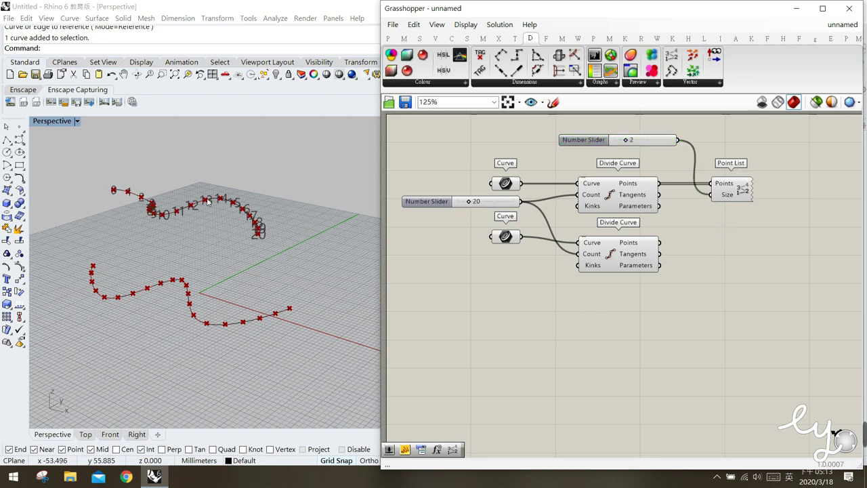
Step: Turn off the preview of both Divide Curve components and inspect the order of the point numbers along the upper curve
drag(653, 332, 586, 185)
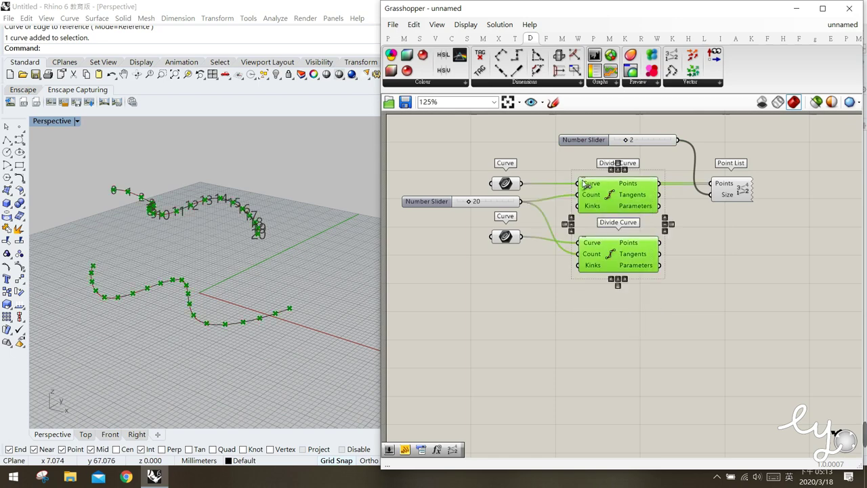
middle_click(631, 196)
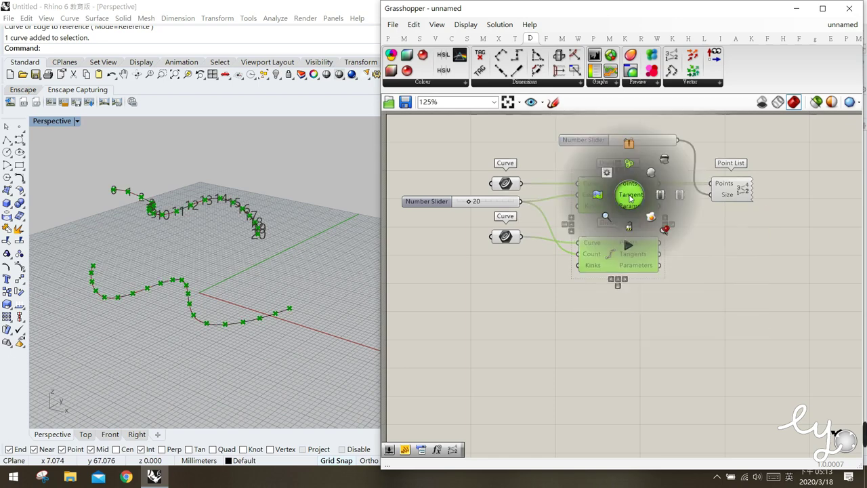
click(664, 160)
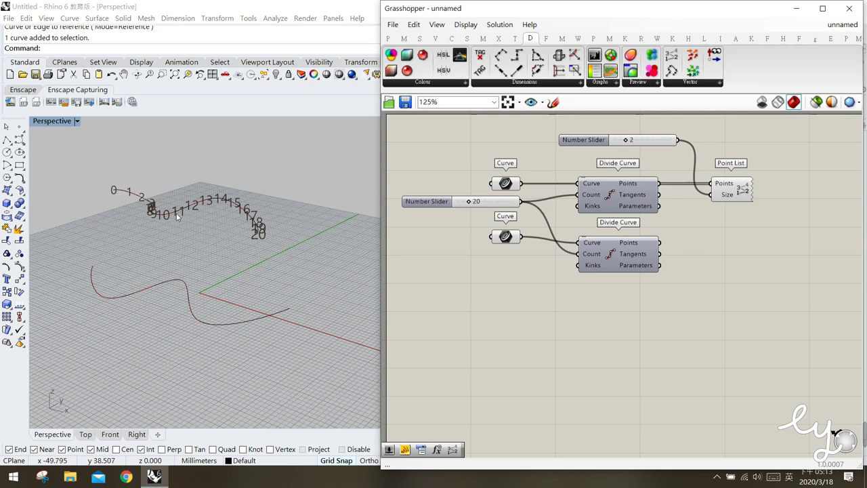
right_drag(199, 268, 197, 250)
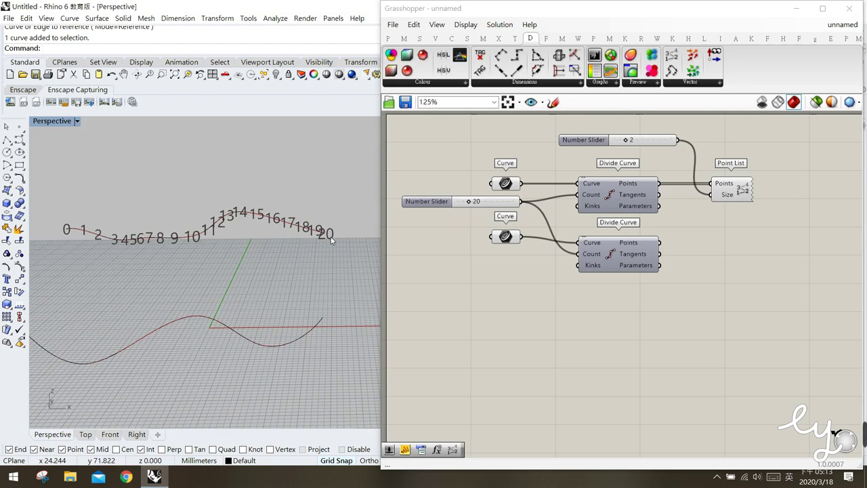
right_drag(331, 240, 138, 229)
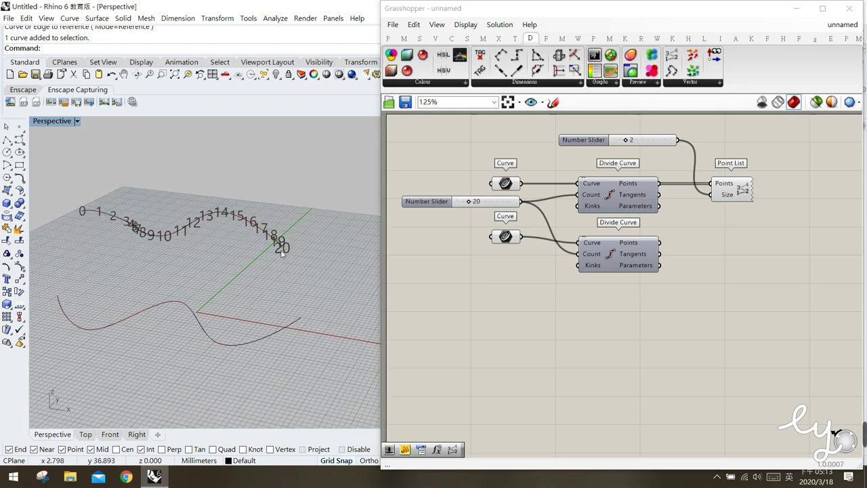
drag(71, 190, 94, 237)
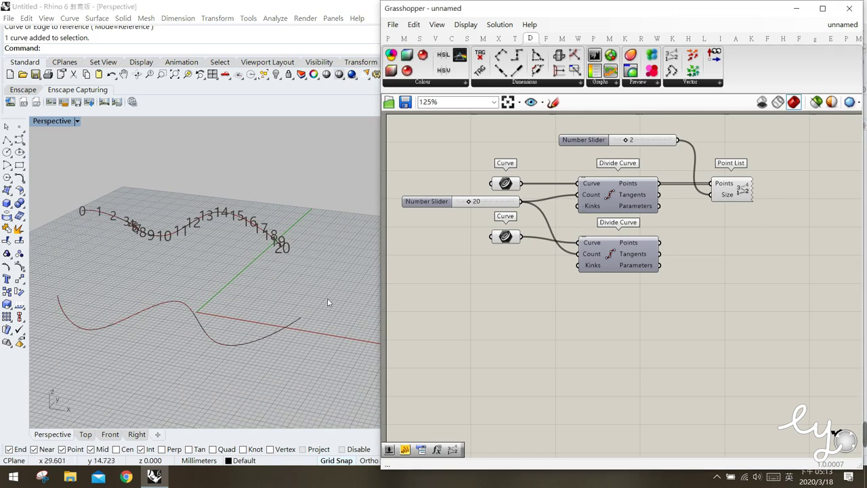
Step: Feed the Point List from the lower Divide Curve's Points instead of the upper one's, and move it up beside its size slider
click(630, 265)
drag(666, 247, 714, 192)
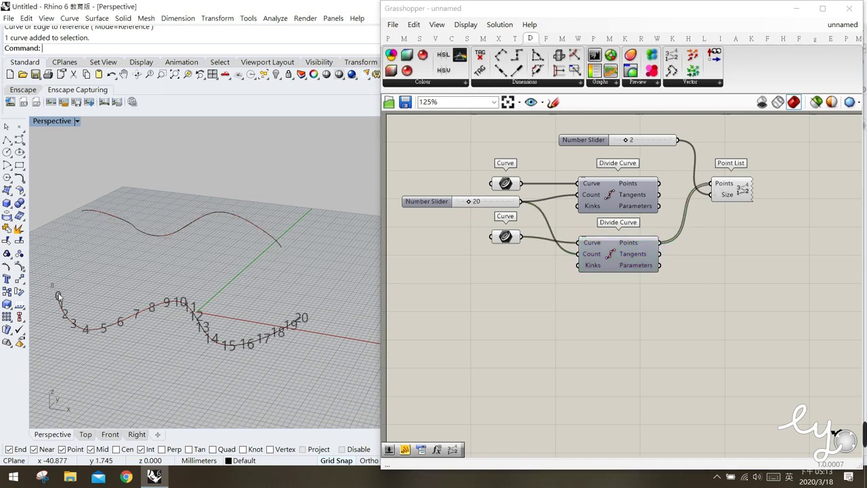
drag(777, 237, 721, 139)
click(717, 158)
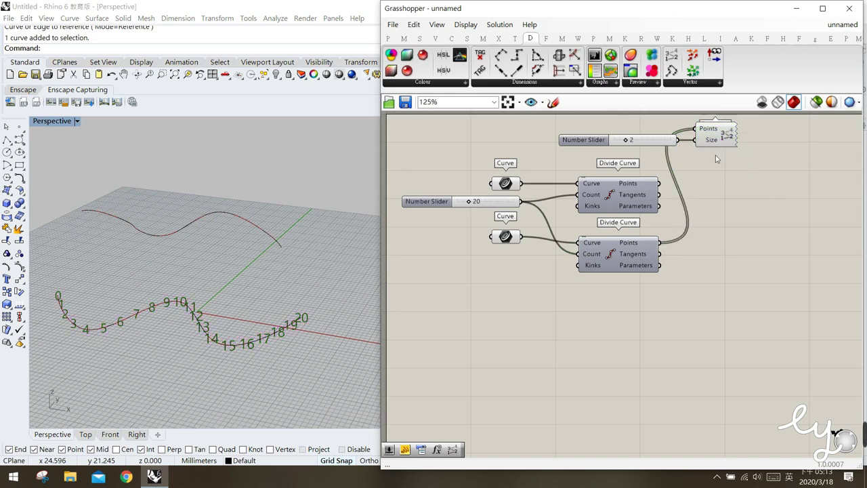
right_drag(315, 248, 261, 269)
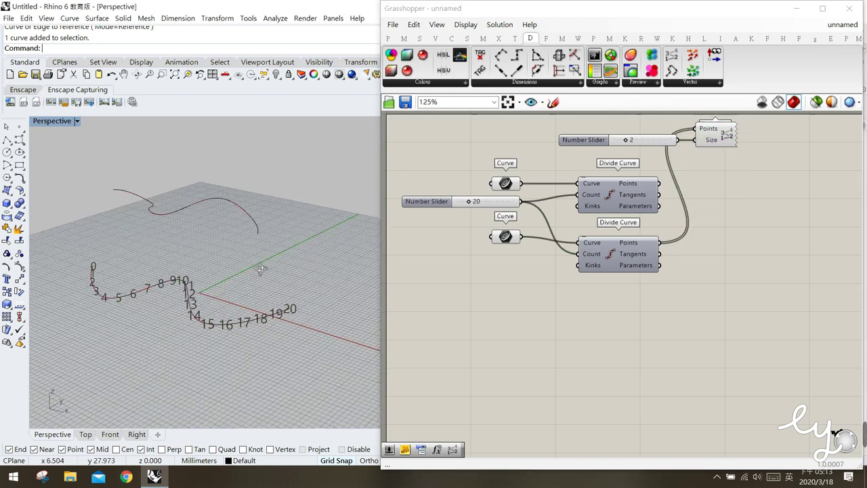
click(720, 203)
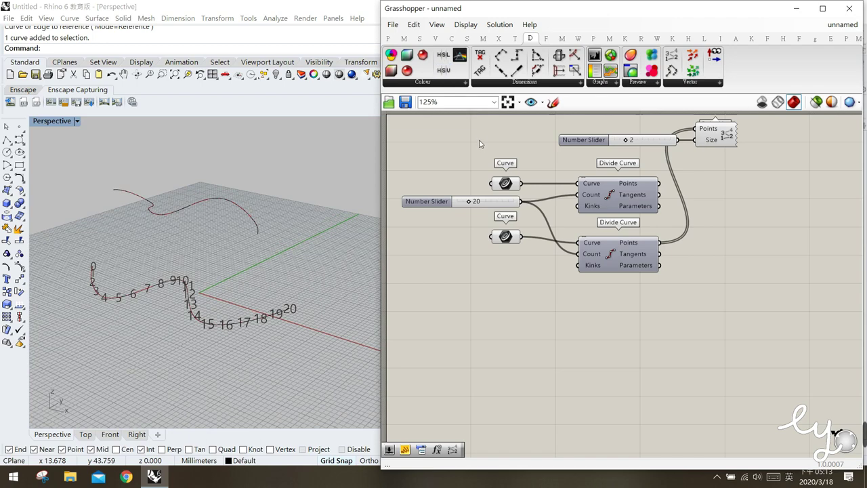
Step: Add a Line component to the canvas, placed beyond the outputs of the two Divide Curve components
click(452, 39)
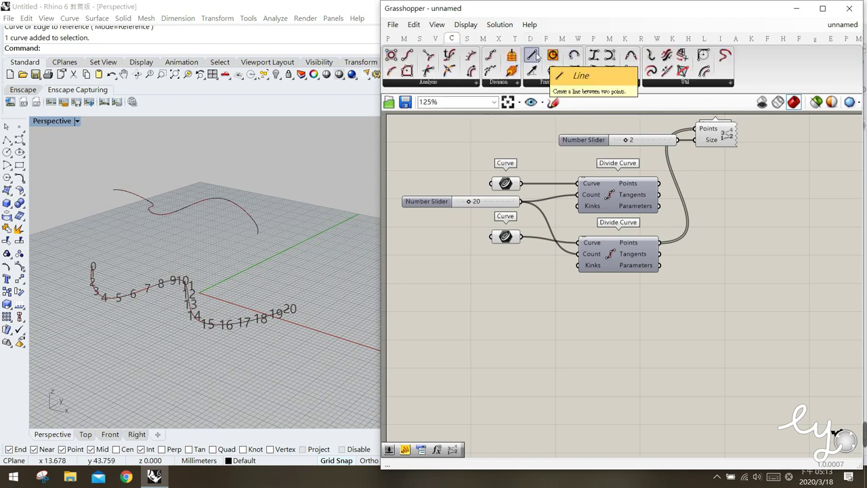
drag(537, 56, 630, 177)
drag(748, 228, 747, 228)
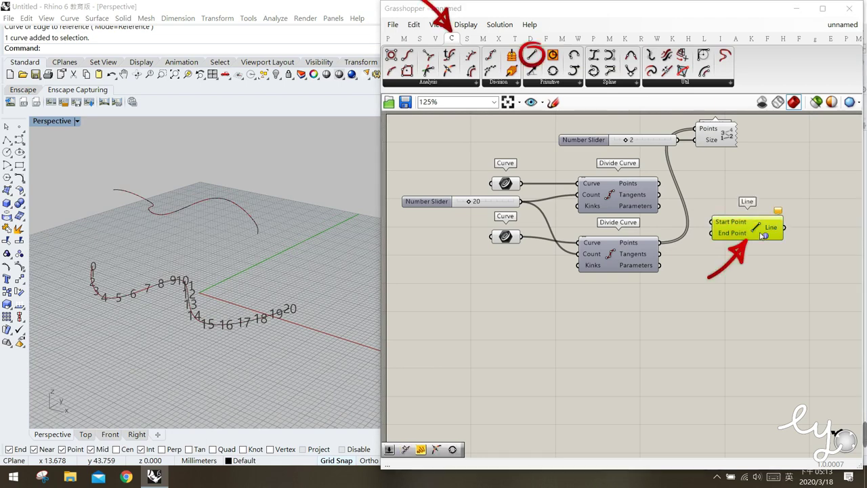
click(739, 282)
drag(745, 231, 736, 228)
click(722, 267)
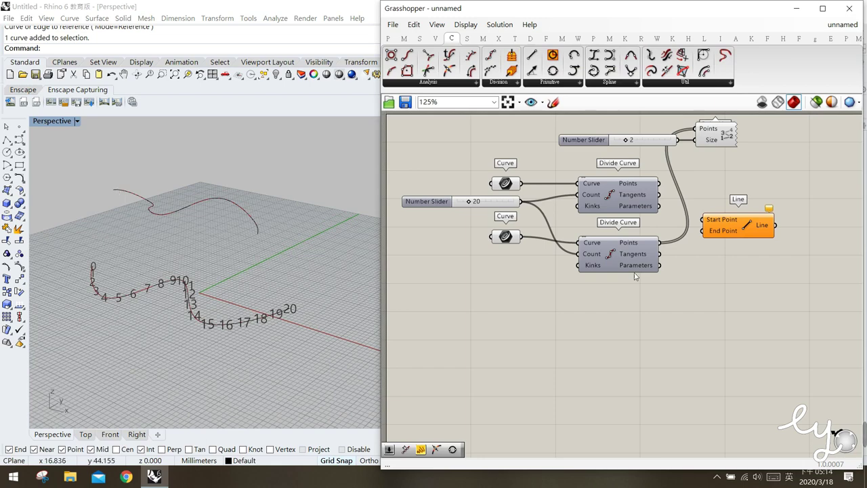
Step: Highlight the upper and lower curves in the Perspective view to identify the two curves the lines connect
click(190, 201)
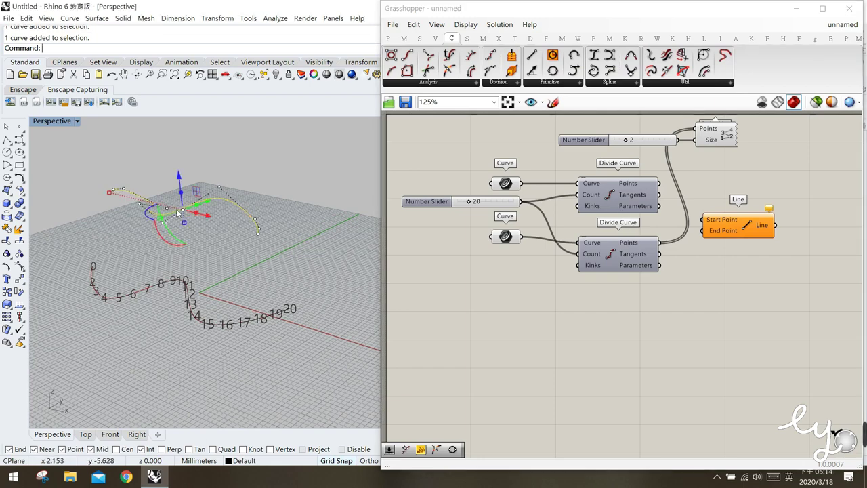
click(166, 281)
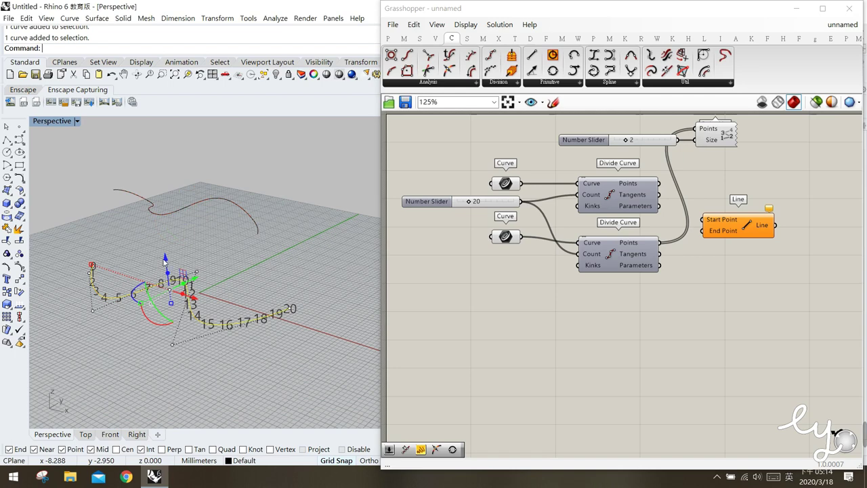
click(731, 267)
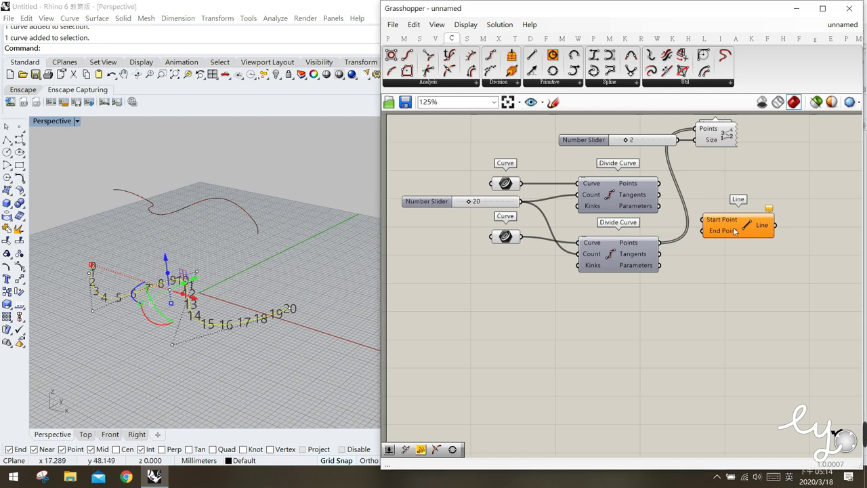
drag(735, 231, 736, 229)
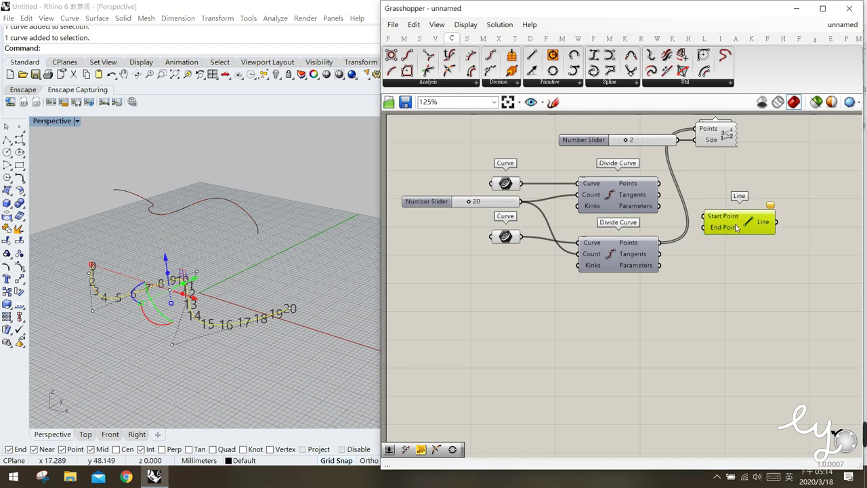
click(210, 201)
click(191, 292)
click(330, 270)
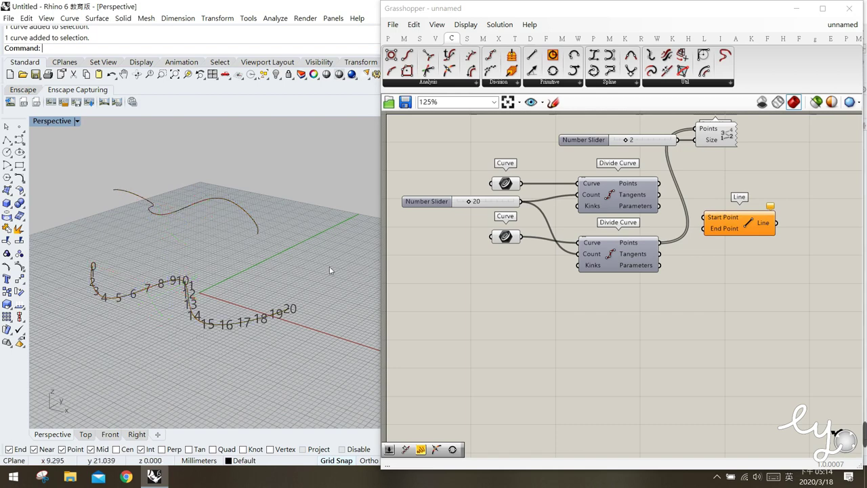
Step: Connect the upper Divide Curve's Points to the Line's Start Point and the lower one's Points to its End Point
click(649, 204)
drag(659, 182, 707, 219)
drag(663, 247, 709, 229)
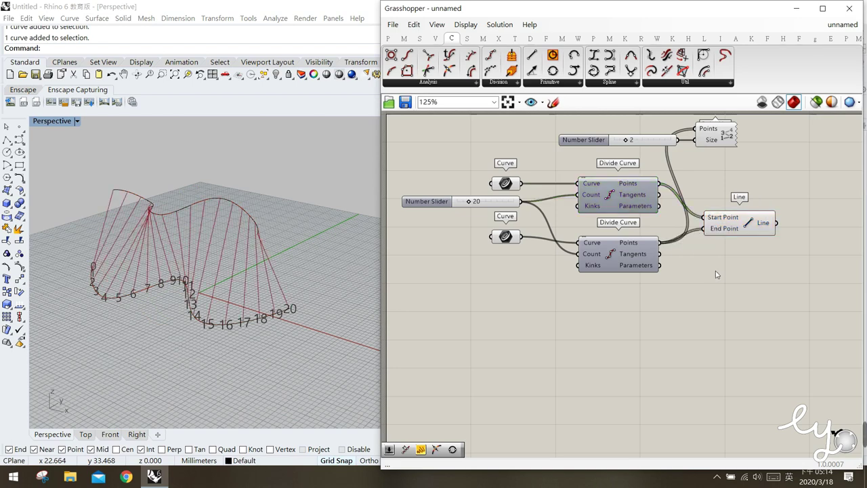
click(728, 231)
drag(724, 228, 724, 235)
click(515, 277)
Step: Set the number slider that drives both Divide Curve counts to 50
right_drag(203, 197, 186, 227)
click(542, 339)
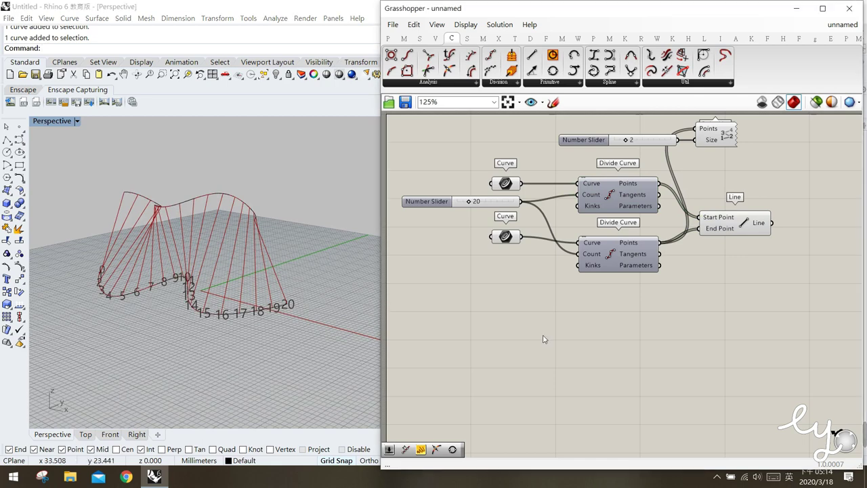
click(472, 202)
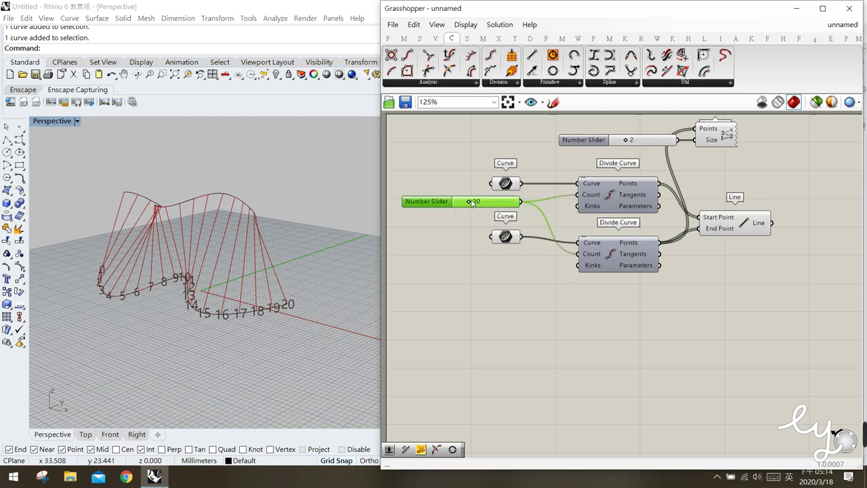
drag(473, 205, 492, 214)
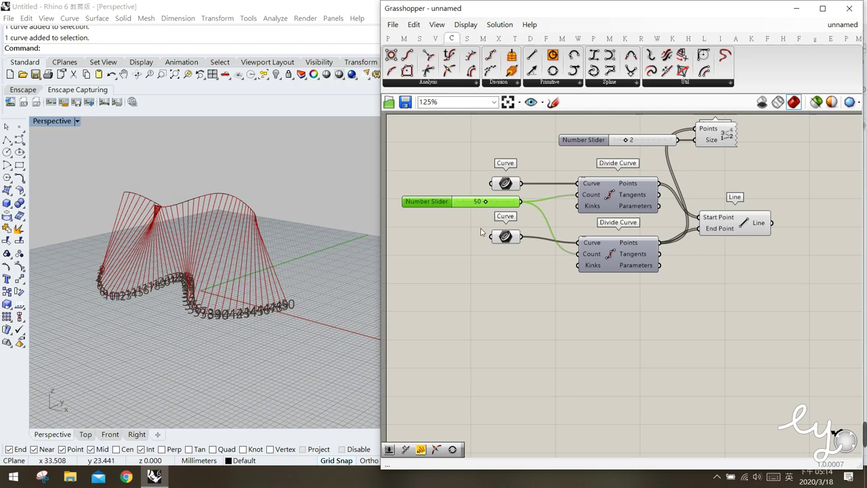
right_drag(203, 285, 258, 284)
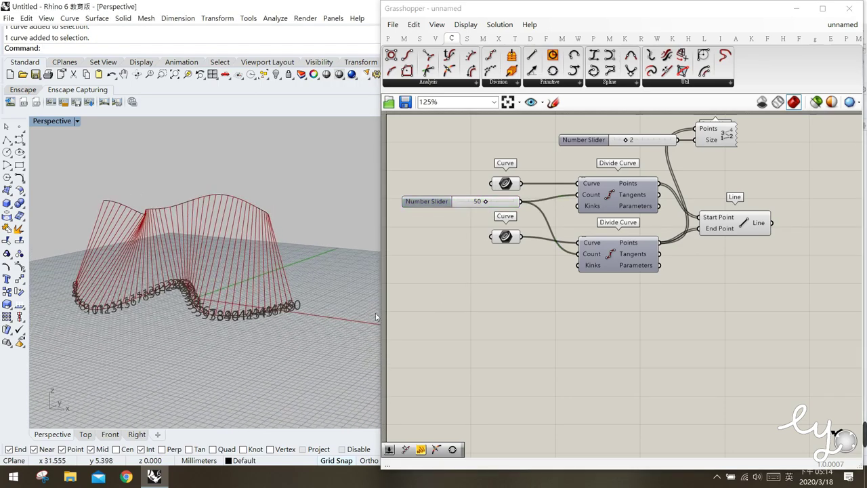
Step: Turn off the preview of the Point List component to hide the point numbers
click(704, 144)
right_drag(724, 157, 700, 184)
middle_click(693, 163)
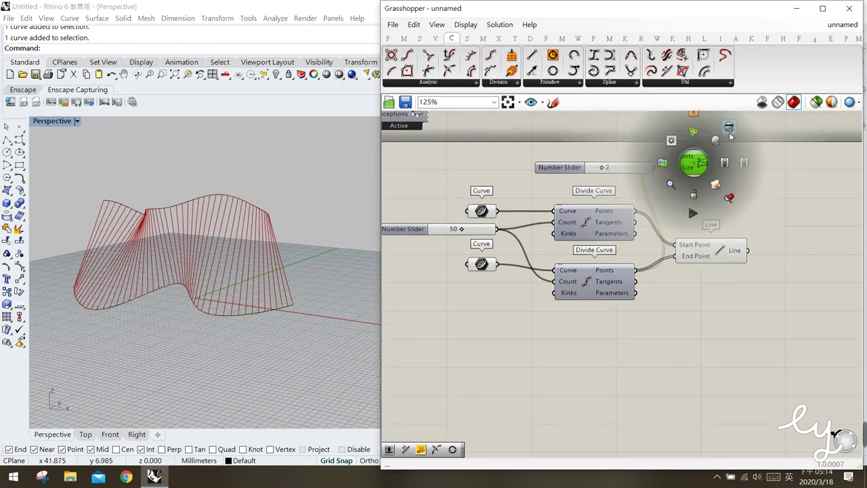
Step: Select the upper curve in the Perspective view and move the control point above its crest along the vertical axis
right_drag(257, 326, 286, 316)
click(196, 207)
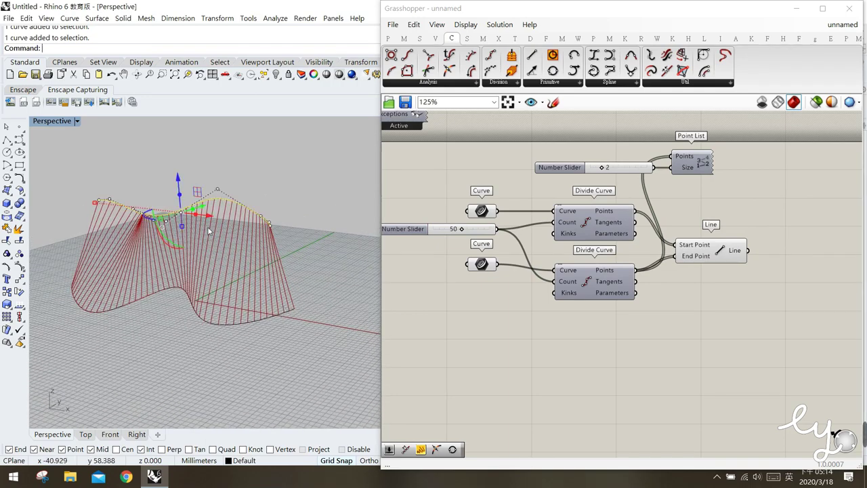
click(217, 190)
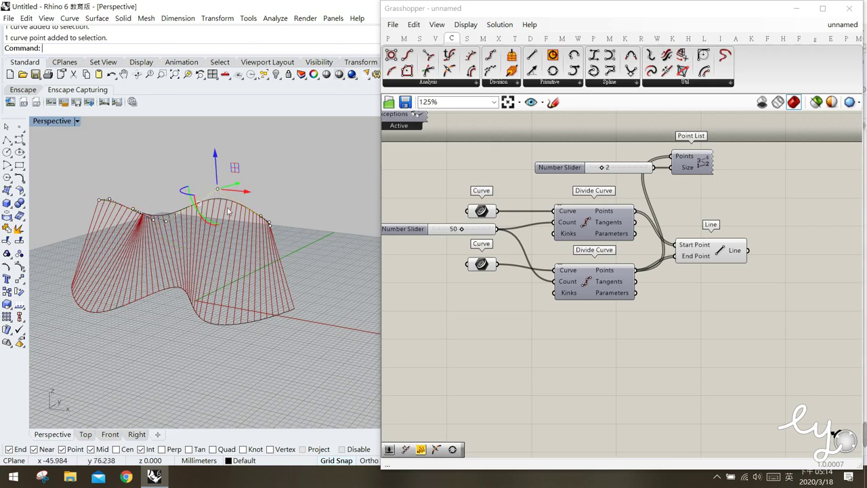
drag(218, 157, 257, 274)
mouse_move(258, 274)
right_down()
mouse_move(305, 268)
mouse_move(266, 274)
right_up()
Step: Reshape the upper curve further by moving control points near its crest and its far end, and deselect it
click(234, 218)
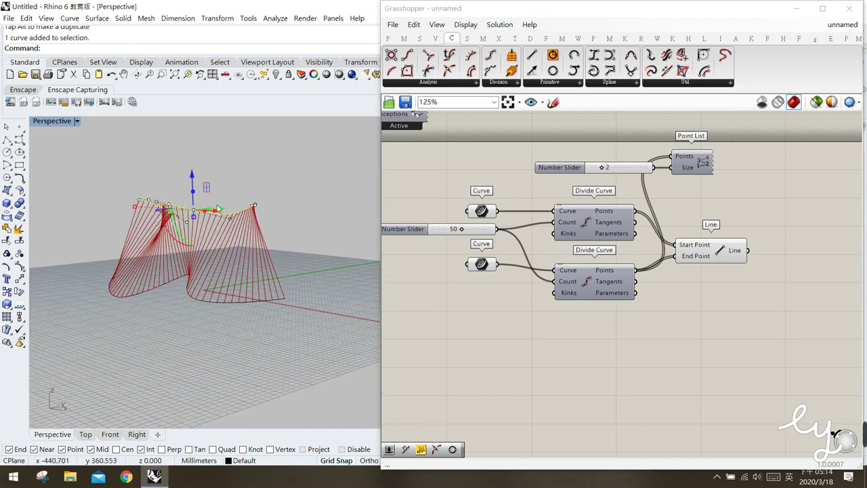
click(231, 218)
drag(223, 185, 271, 193)
right_drag(271, 194, 281, 217)
click(278, 207)
click(299, 209)
drag(327, 213, 345, 298)
key(Escape)
right_drag(345, 298, 257, 256)
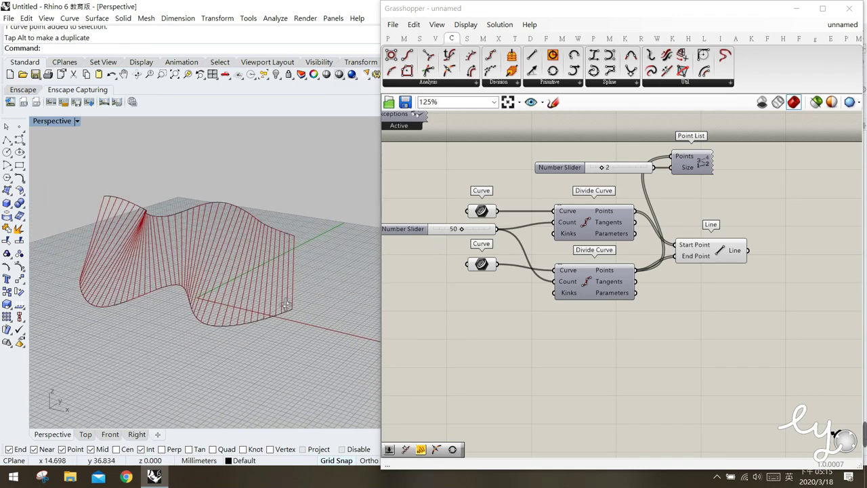
Step: Highlight the Line component's lines in the viewport and move the component closer to the Divide Curve components
click(735, 233)
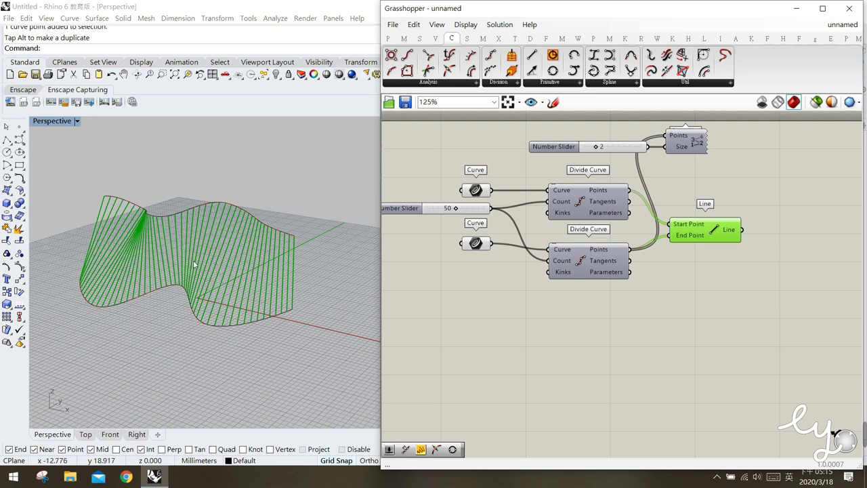
click(278, 300)
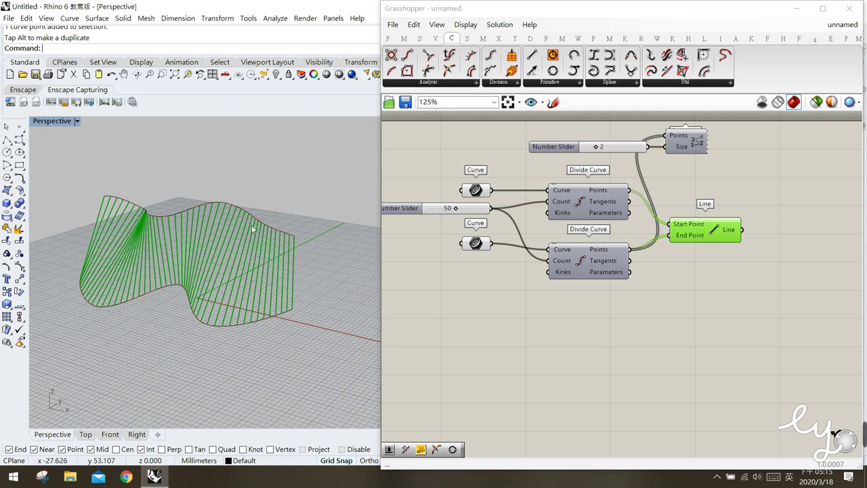
click(466, 329)
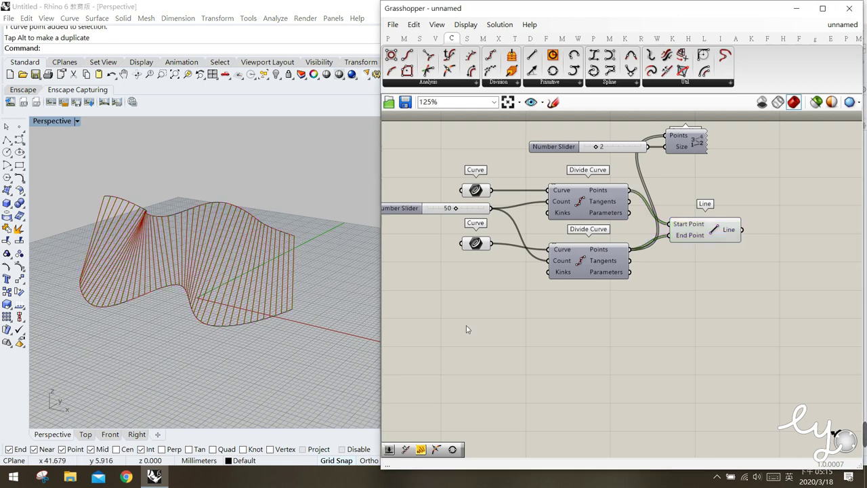
drag(715, 235, 705, 229)
click(649, 175)
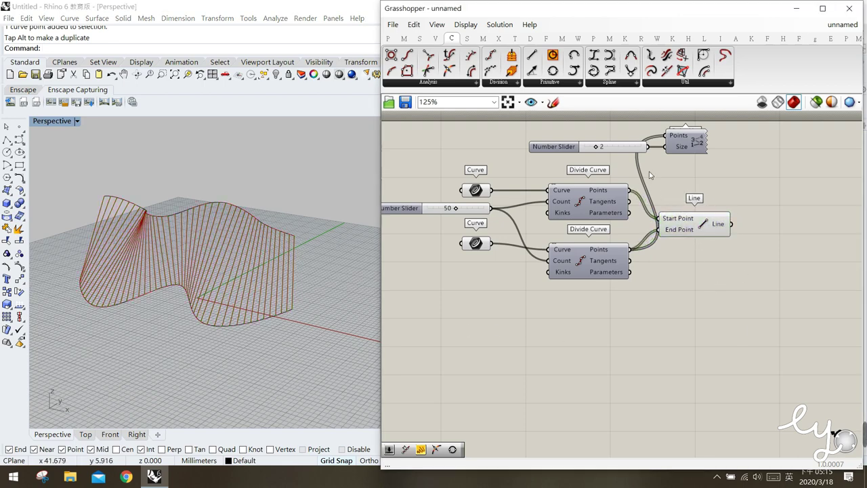
Step: Add a Loft component to the canvas beside the Line component's output
click(466, 37)
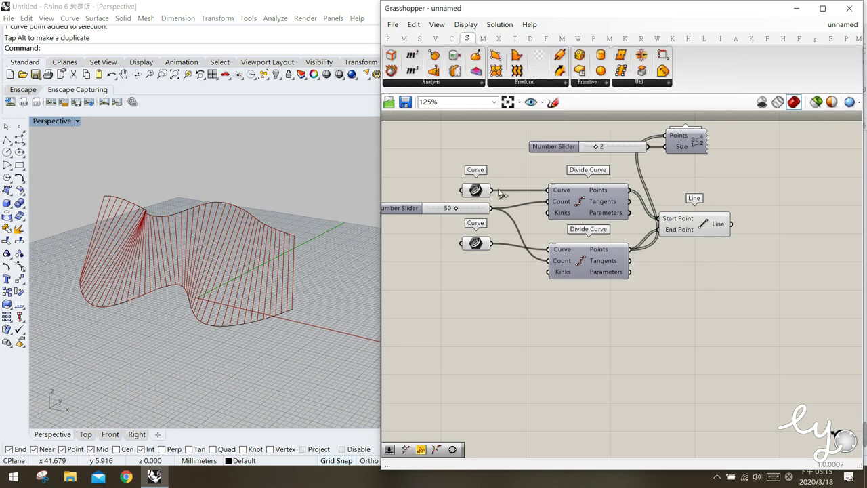
click(538, 81)
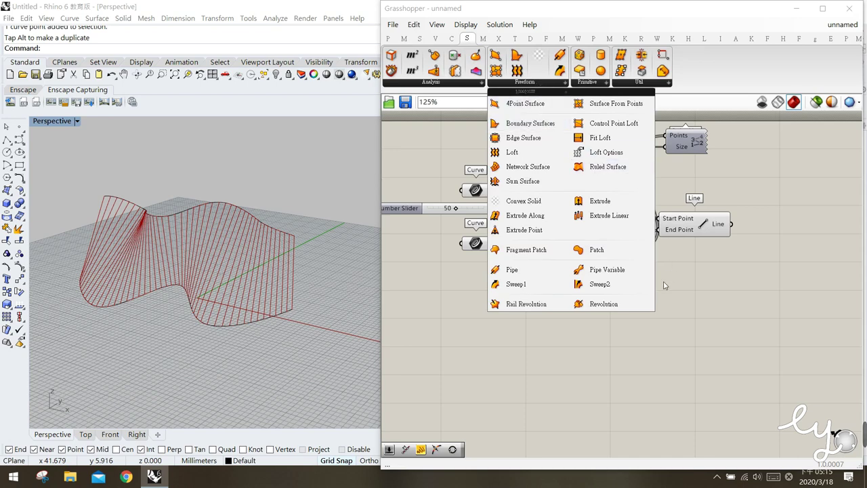
click(522, 153)
click(780, 216)
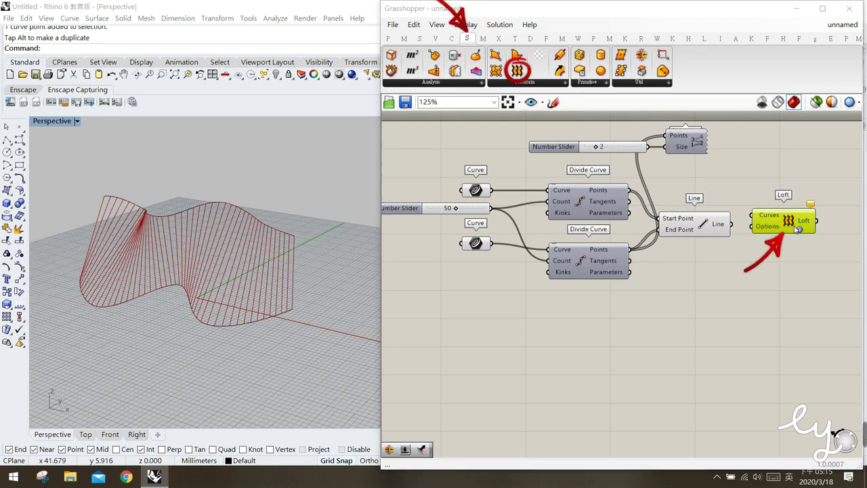
Step: Connect the Line component's output to the Loft's Curves input and inspect the lofted surface in the Perspective view
click(717, 226)
mouse_move(720, 229)
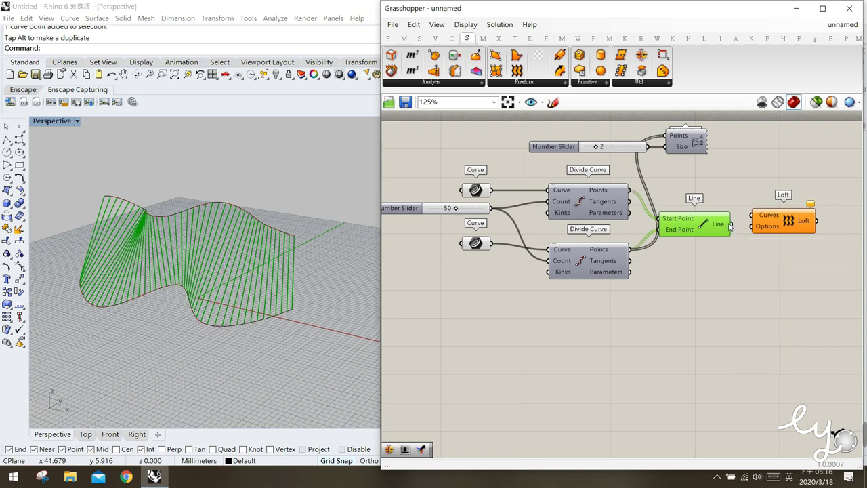
drag(764, 222, 762, 227)
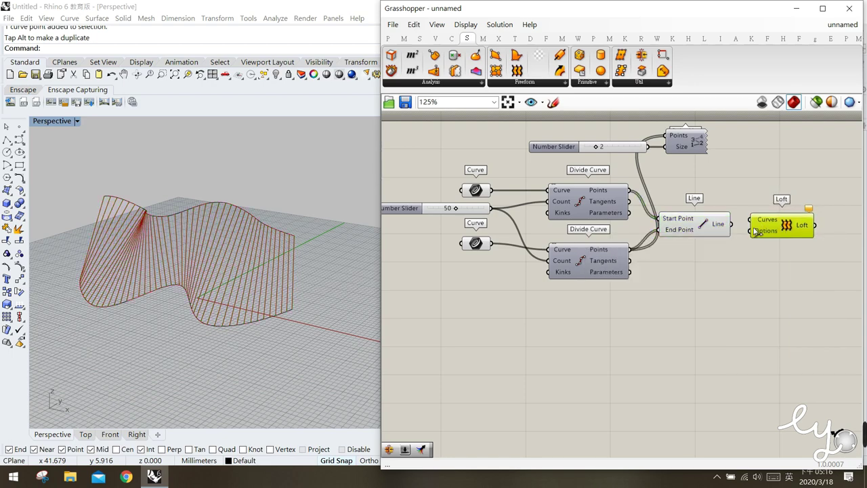
click(743, 275)
right_drag(258, 313, 302, 338)
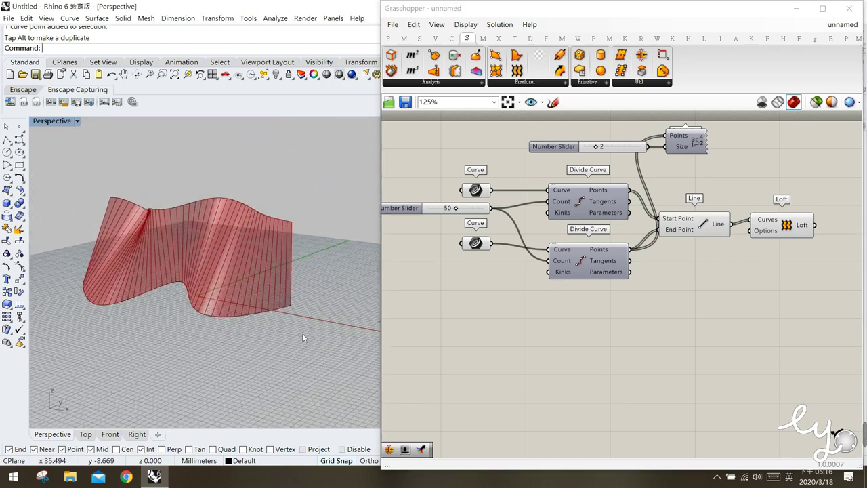
click(602, 353)
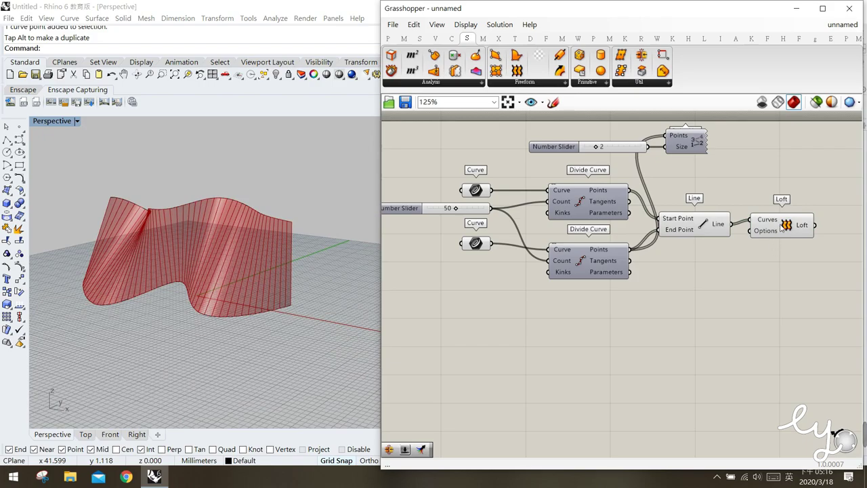